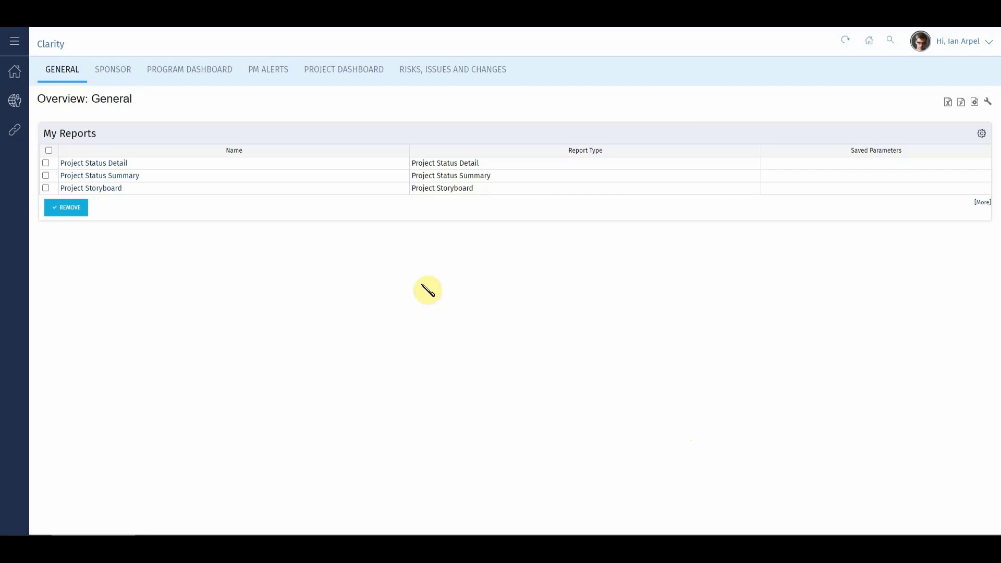
Filter the License Information rights by '*user*navi' to show the View Only right Administration - Users - Navigate.
mouse_move(16, 103)
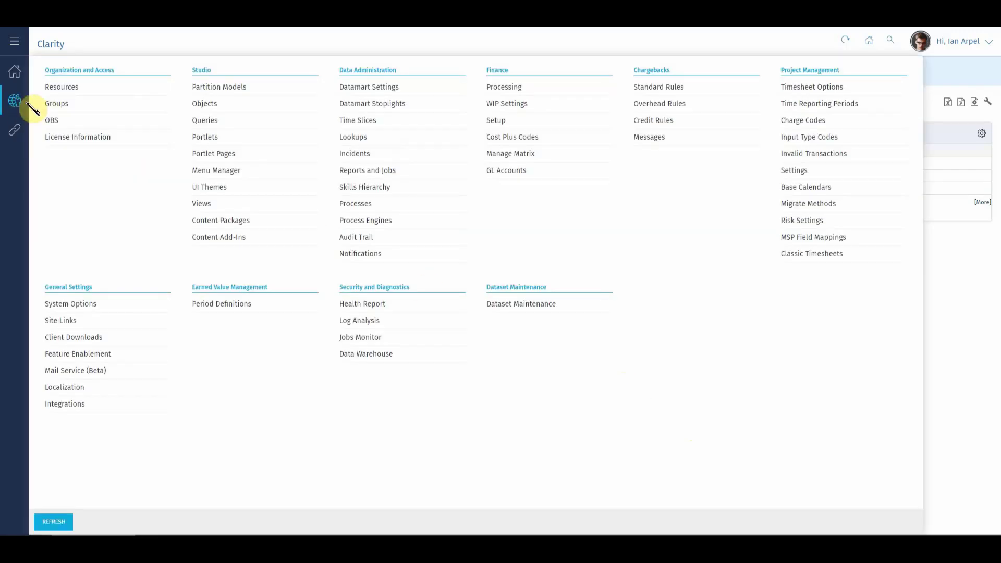
click(64, 142)
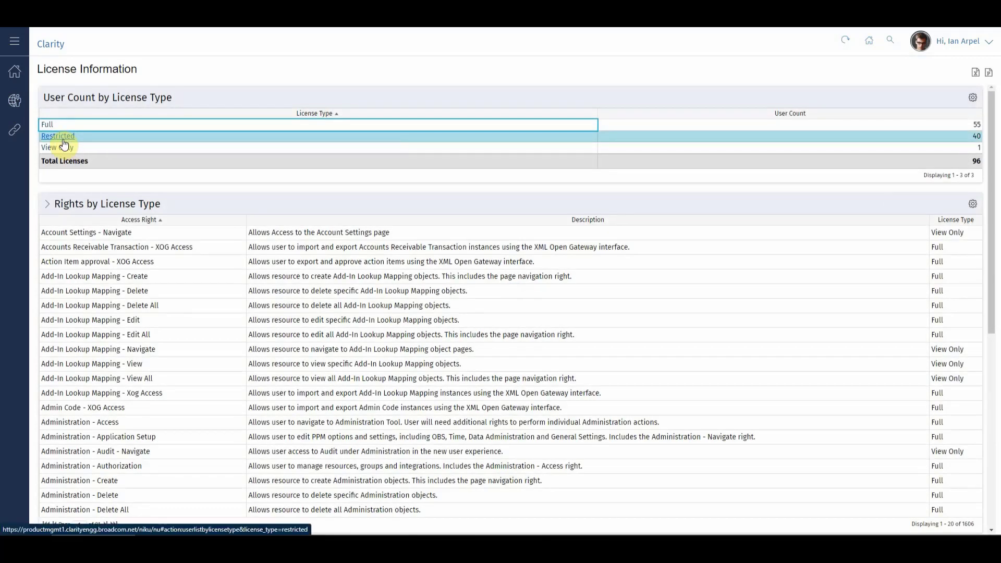
click(47, 210)
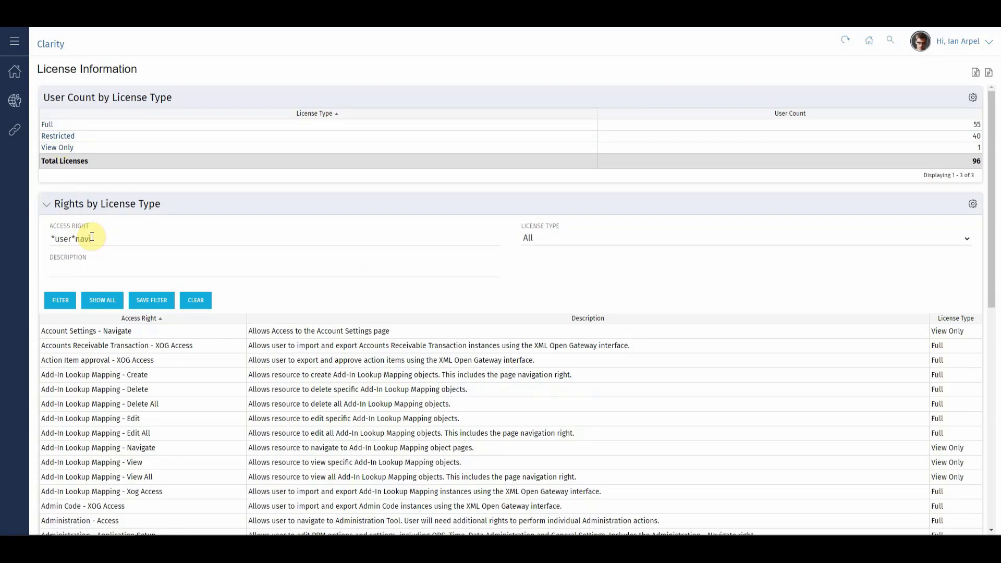
key(Return)
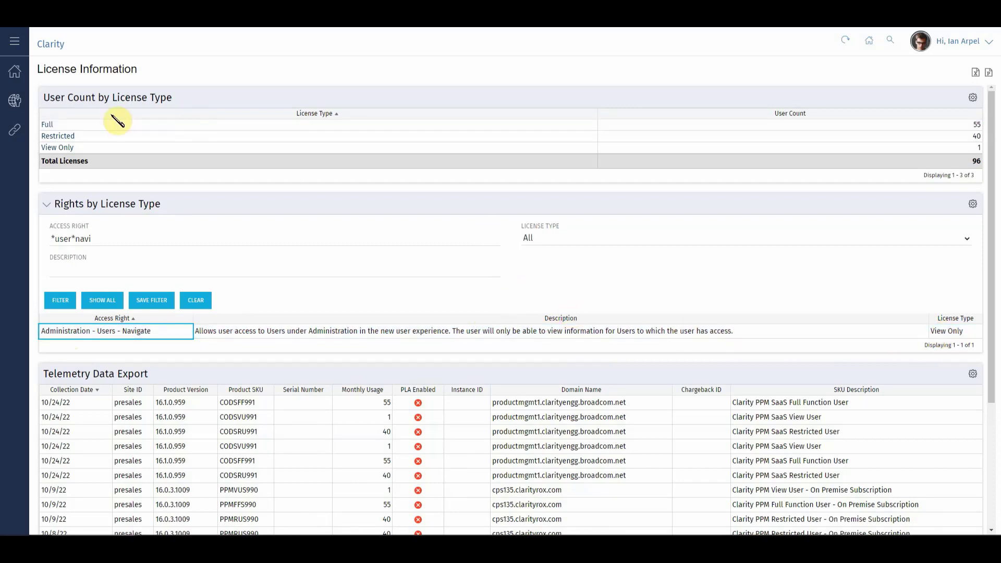
click(15, 100)
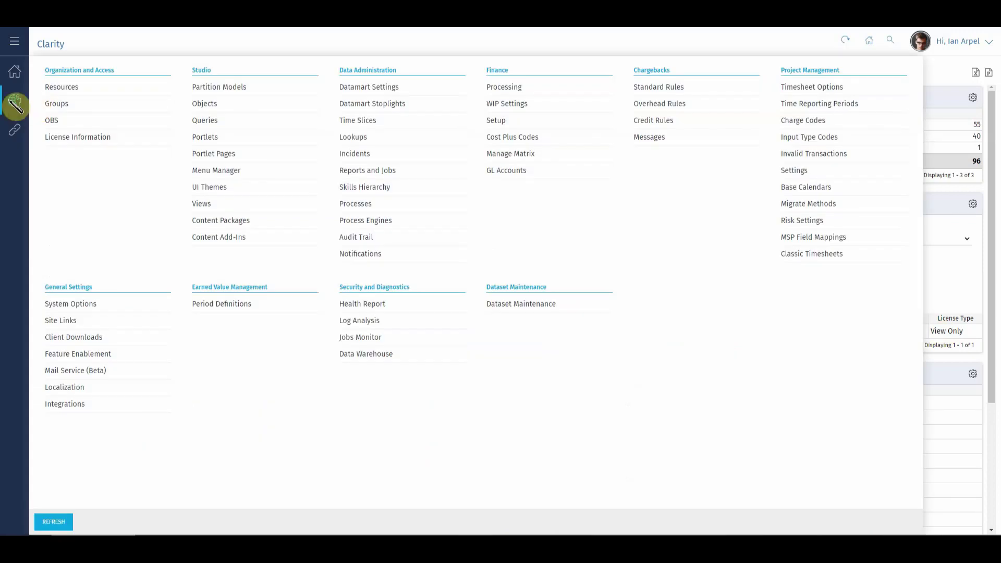
Filter the Studio Objects list by 'user' and open the User object (nmc_user) properties.
click(240, 108)
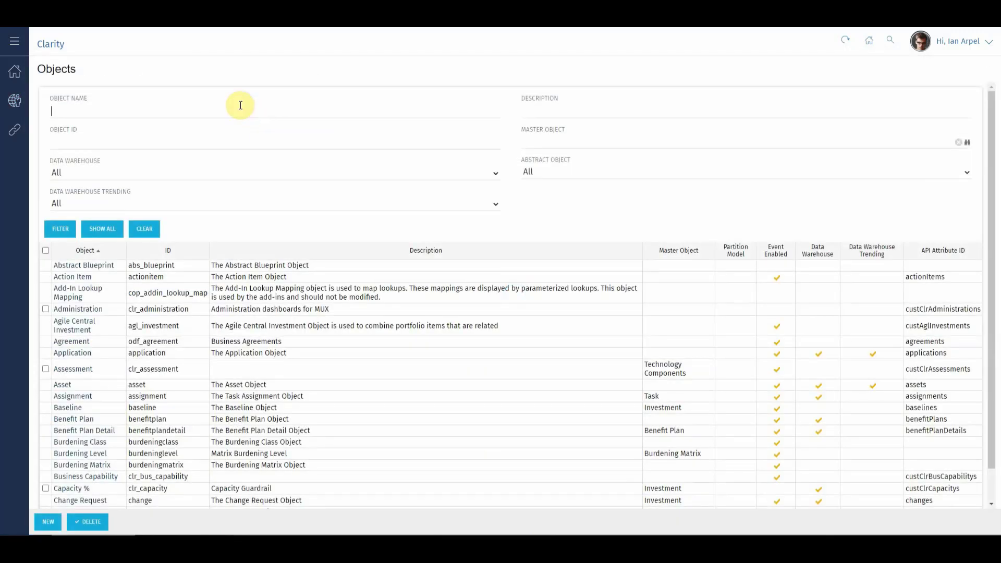
click(100, 118)
text(user)
key(Return)
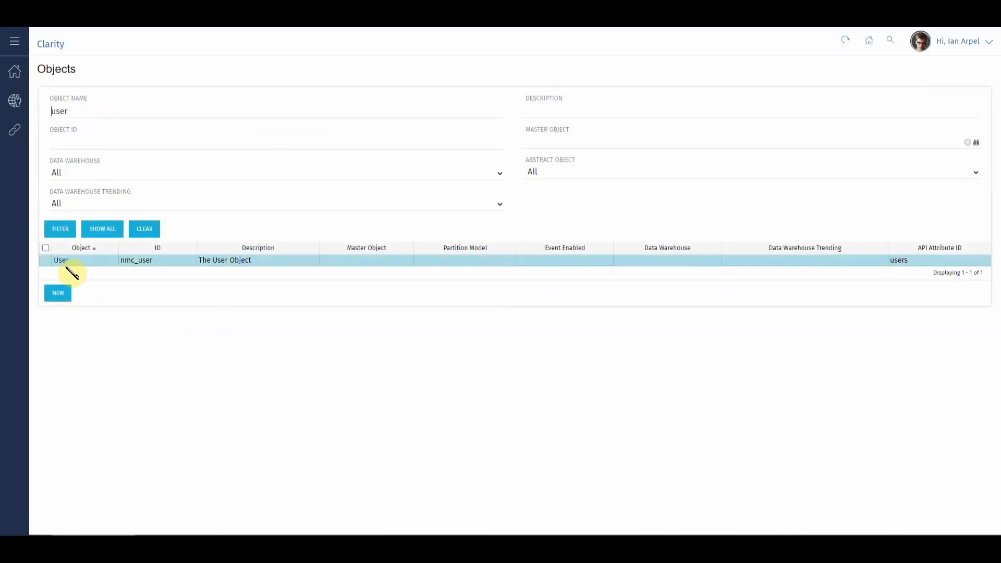
click(61, 262)
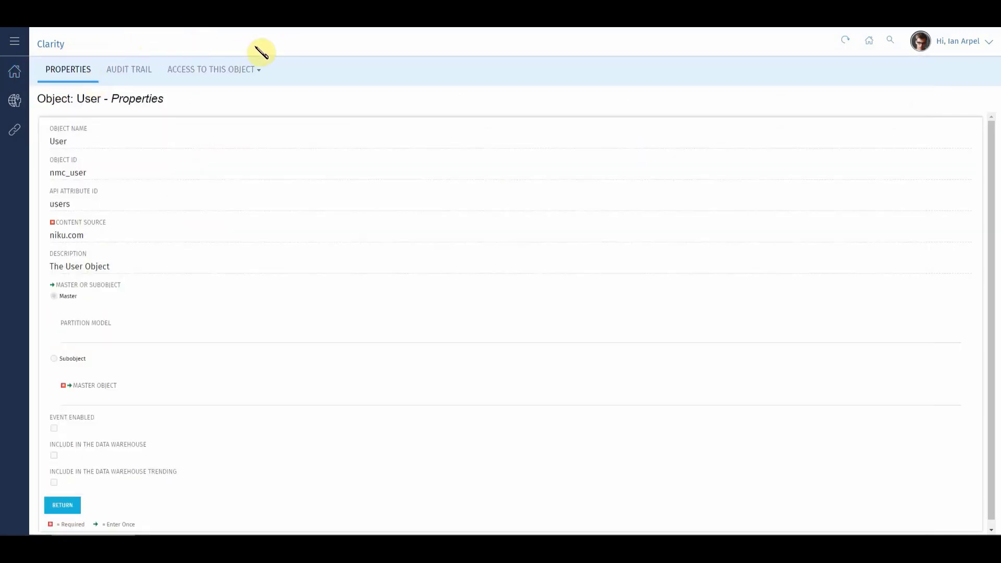
On the Audit Trail tab, audit Email Address, Employment Type, Locale, Status and Timezone.
click(130, 76)
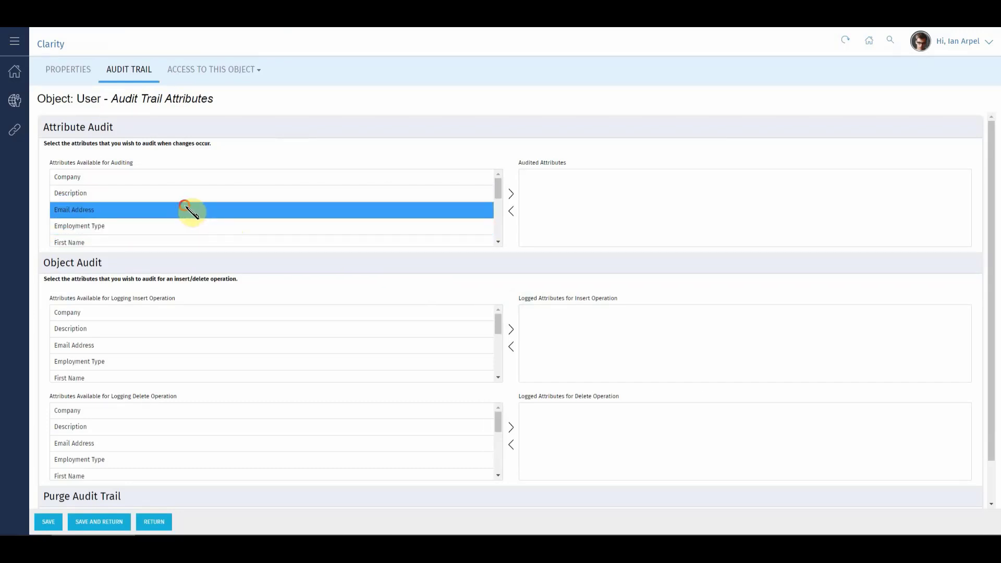
drag(186, 206, 186, 222)
scroll(192, 229, down, 1)
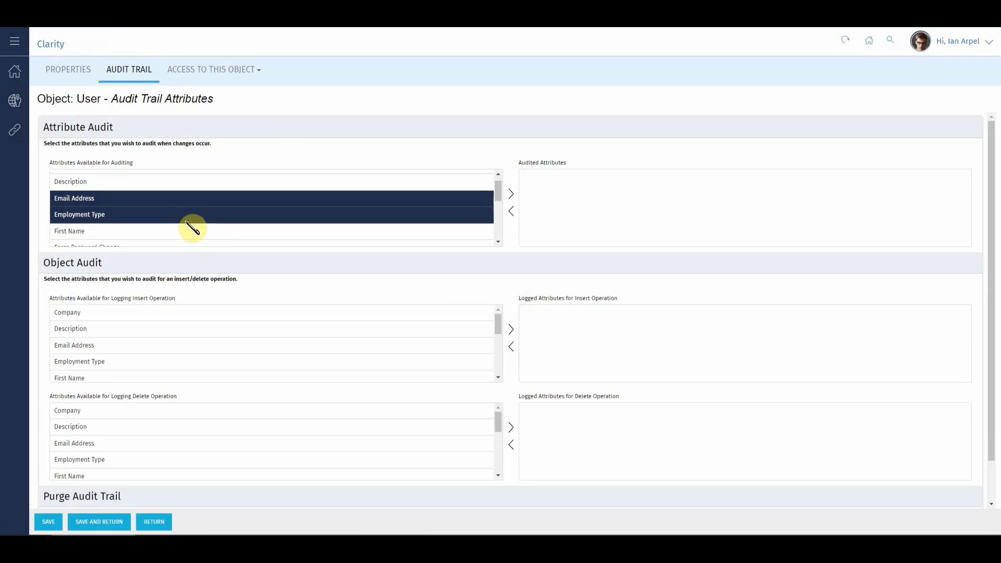
scroll(192, 228, down, 5)
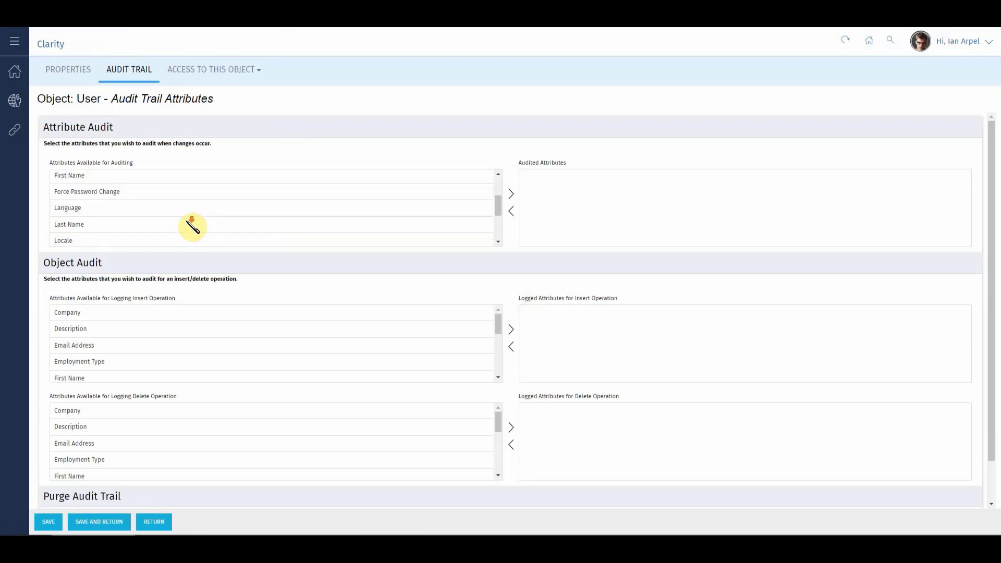
scroll(178, 224, down, 1)
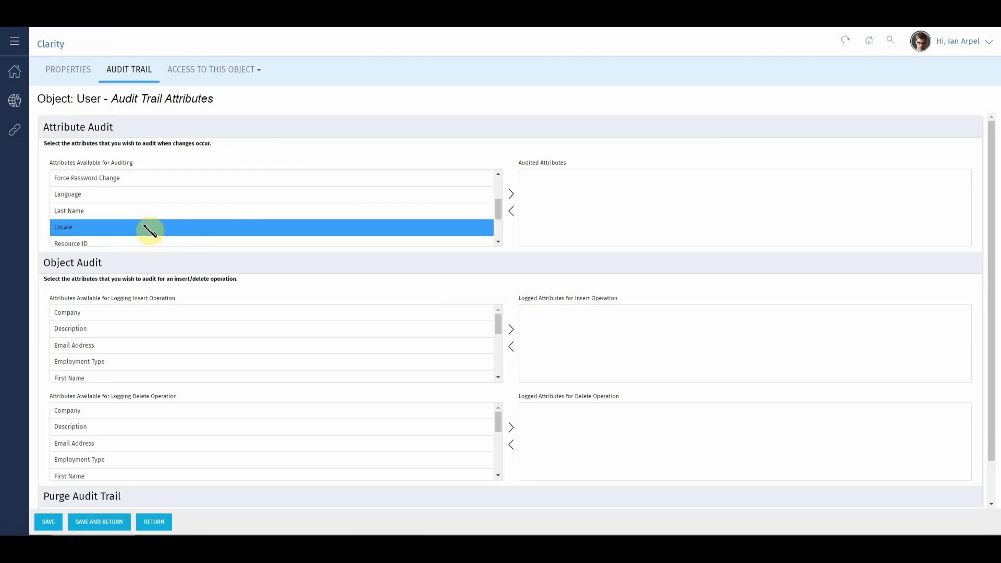
click(139, 226)
scroll(156, 234, down, 5)
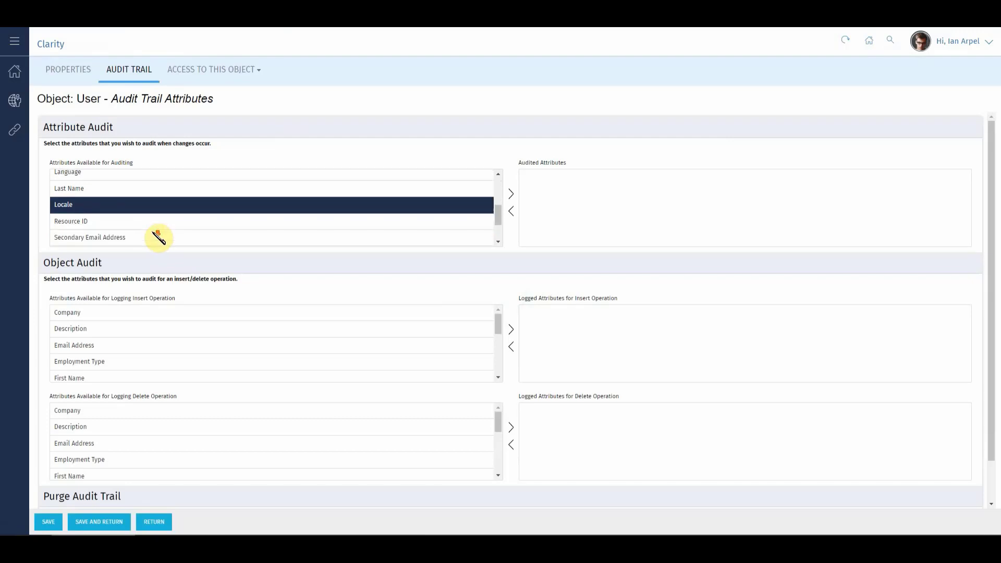
click(139, 209)
ctrl+click(140, 225)
scroll(141, 227, down, 2)
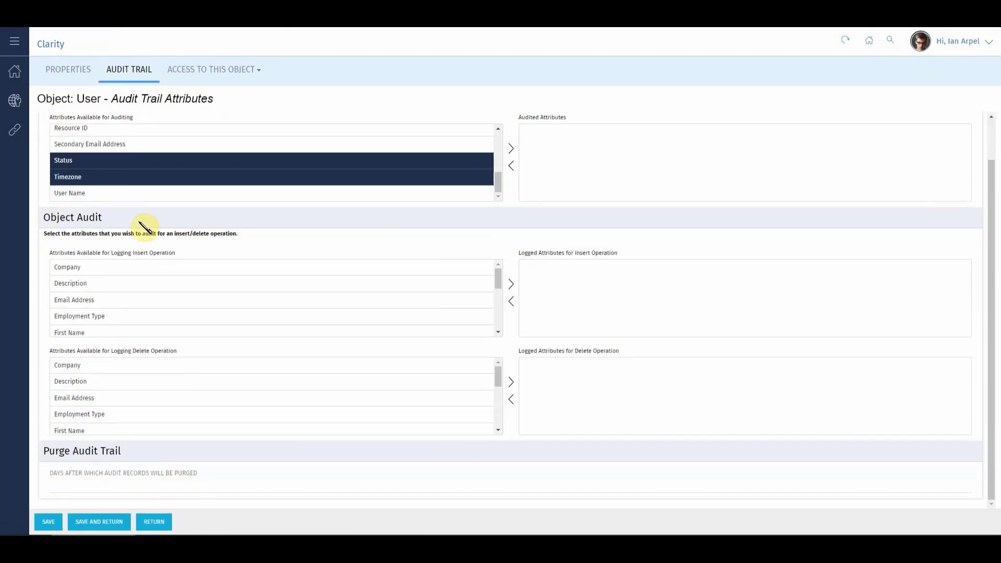
click(510, 148)
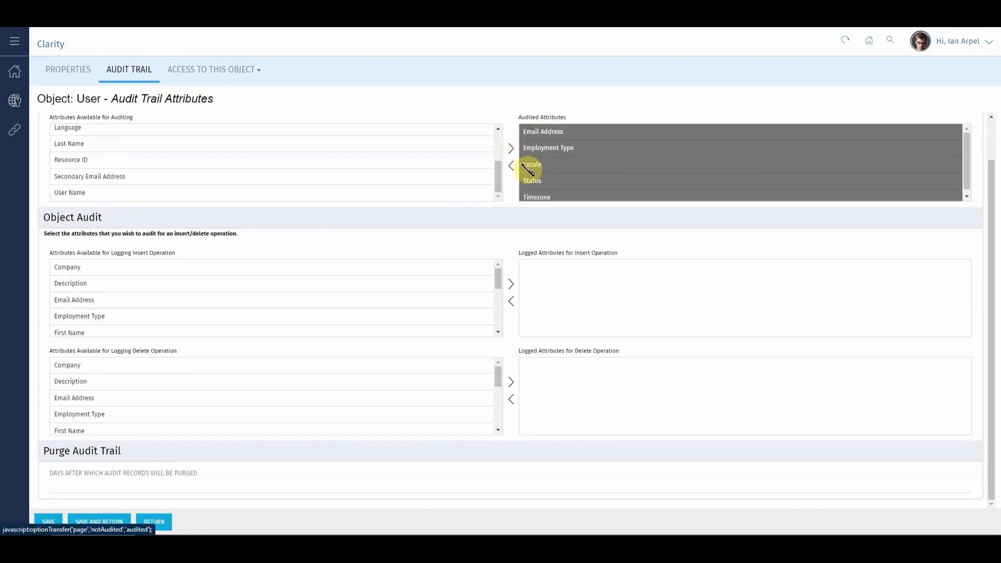
Log Email Address, Employment Type and Timezone on insert.
click(284, 275)
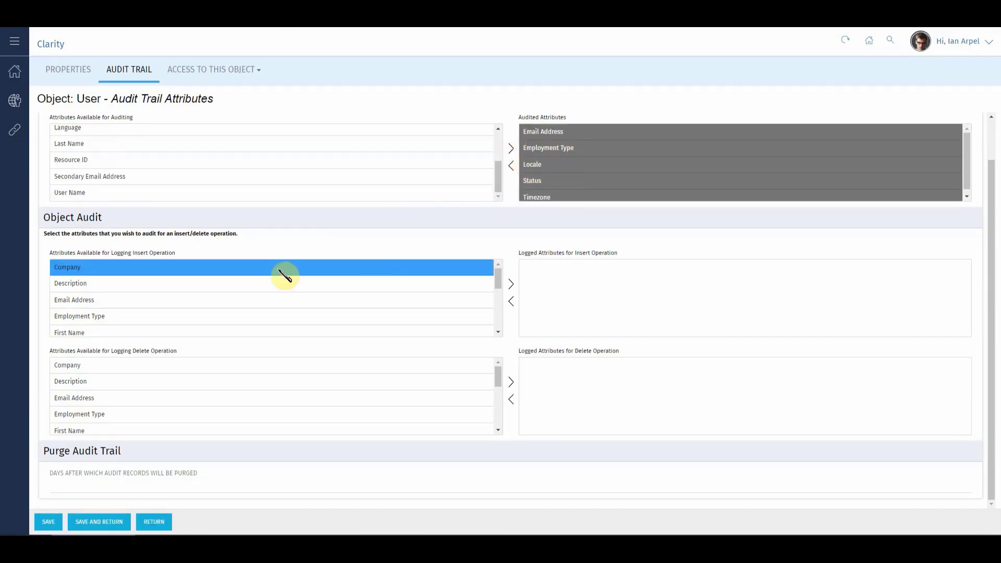
click(284, 282)
click(202, 299)
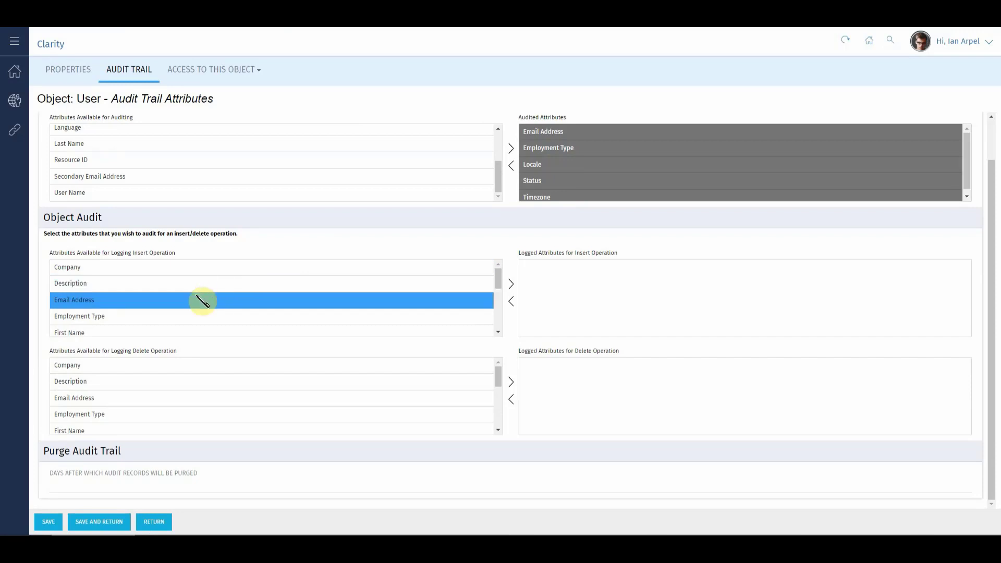
click(141, 317)
click(135, 313)
ctrl+click(130, 304)
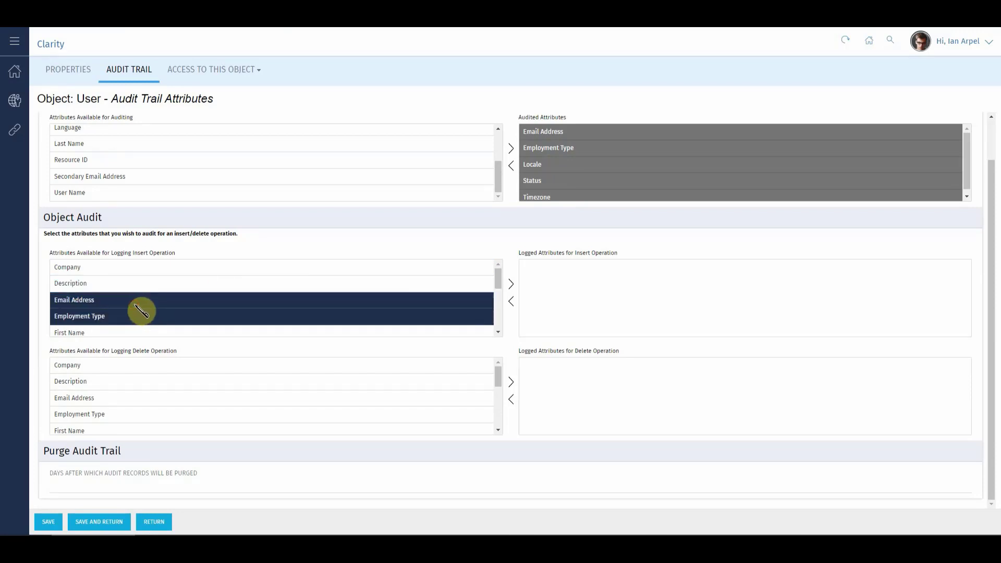
scroll(184, 300, down, 1)
scroll(184, 301, down, 3)
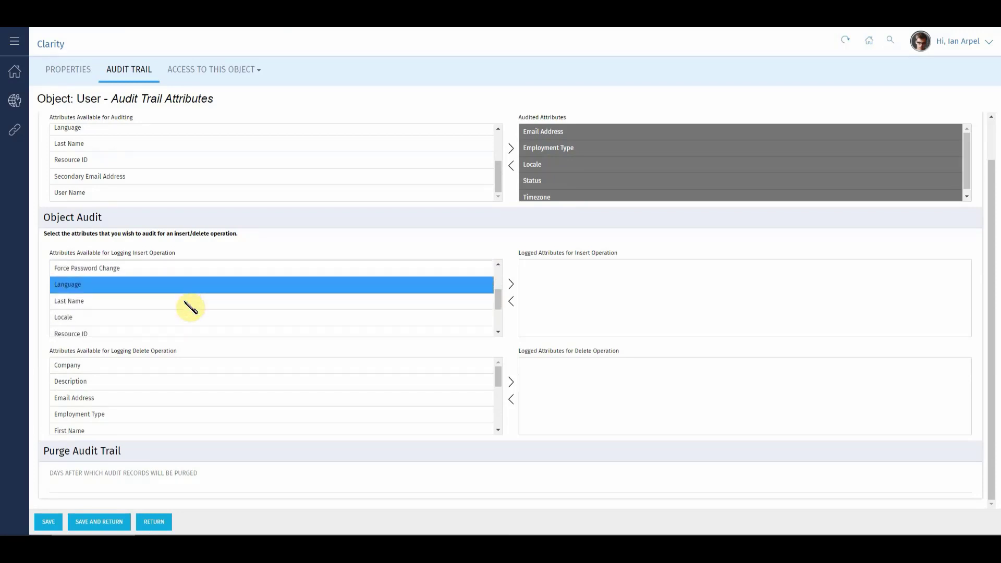
scroll(155, 297, down, 1)
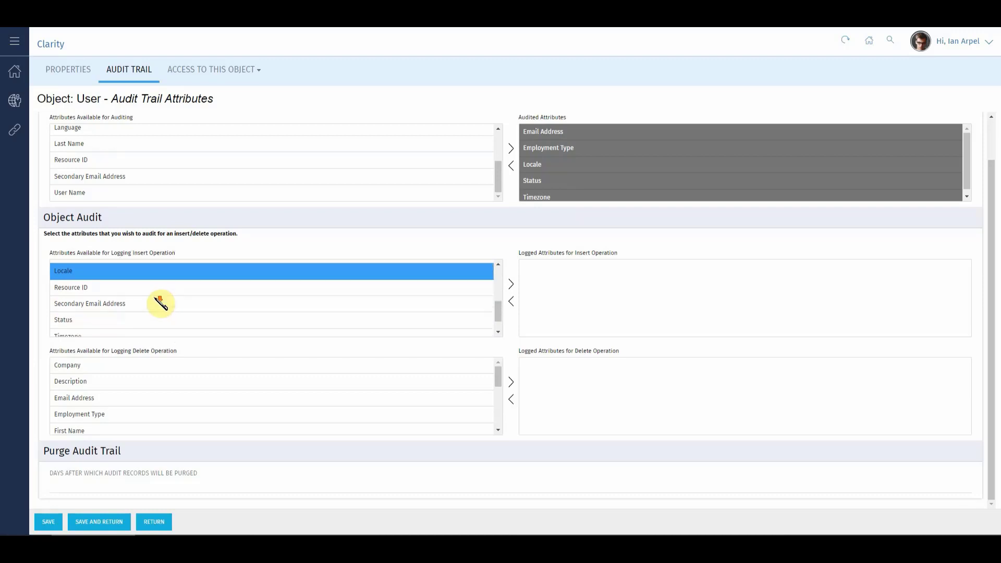
scroll(159, 302, down, 1)
click(143, 315)
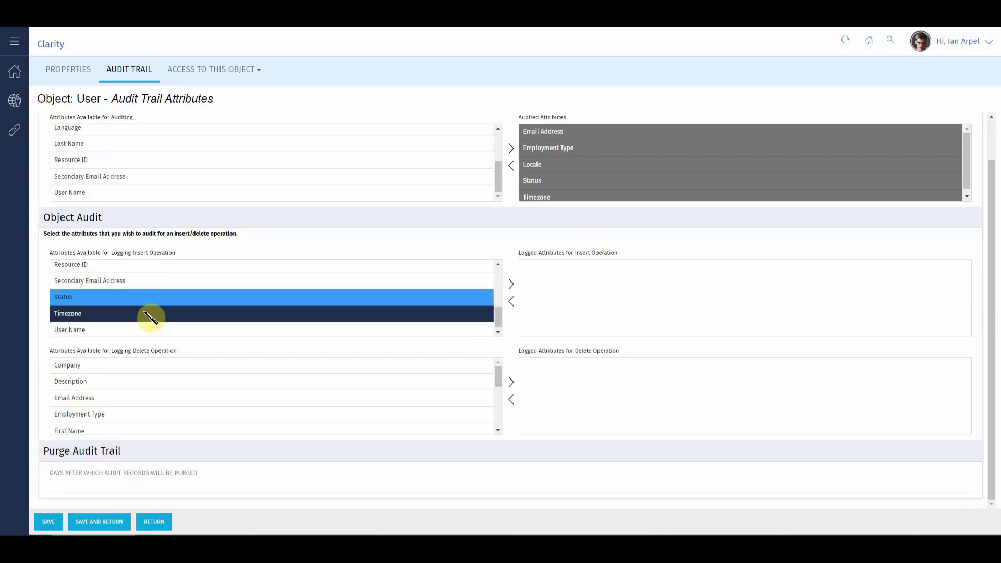
click(511, 284)
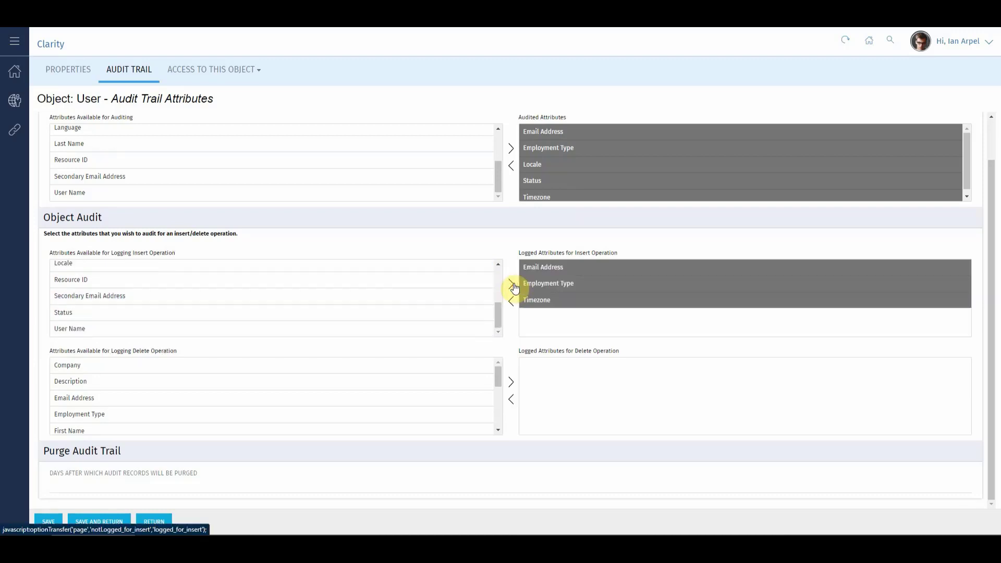
Select Resource ID, User Name and Last Name among the attributes available for auditing.
click(175, 160)
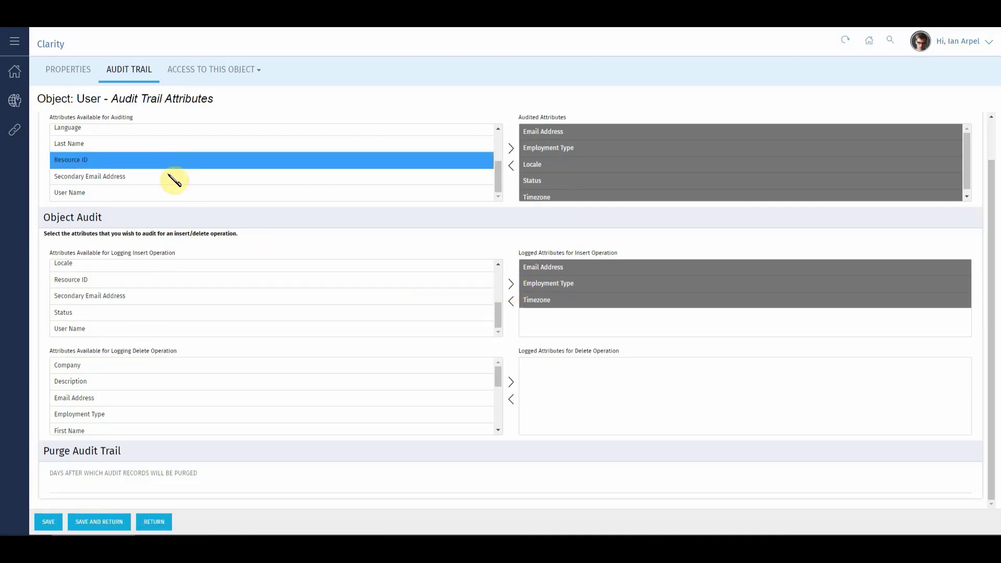
click(173, 193)
click(170, 144)
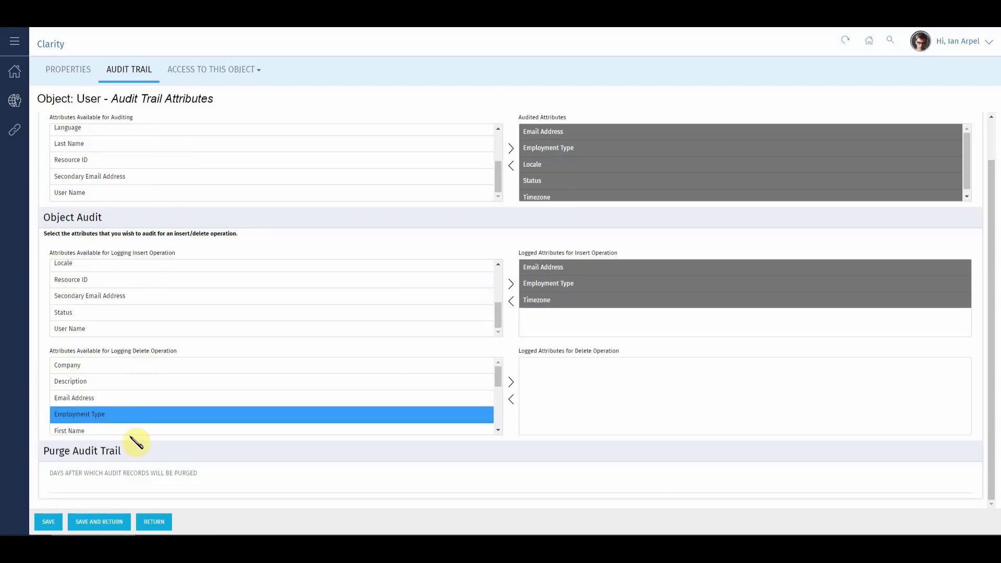
Save the audit settings and open the Administration Users grid listing all 91 users.
click(107, 522)
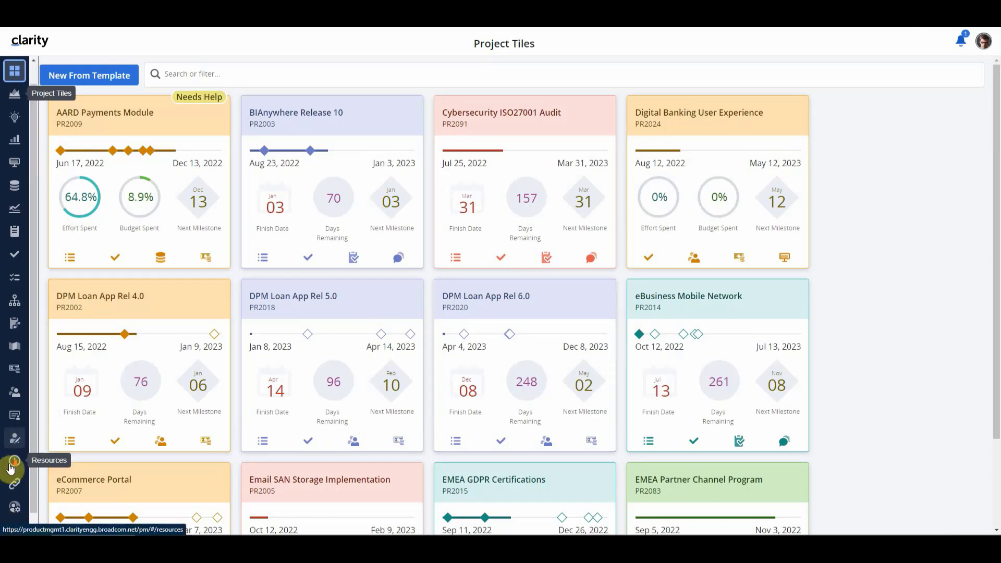
scroll(11, 464, down, 1)
click(15, 492)
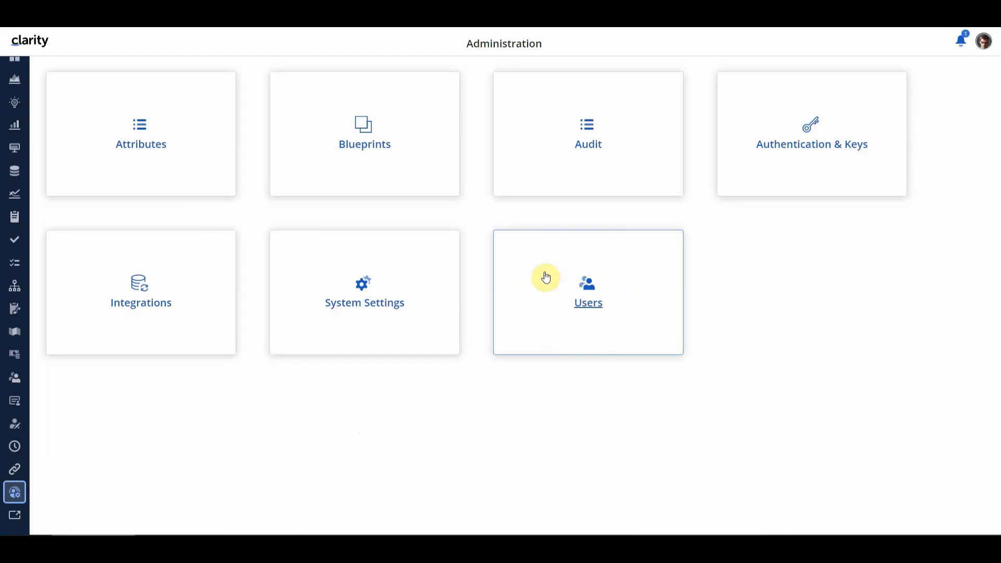
click(622, 273)
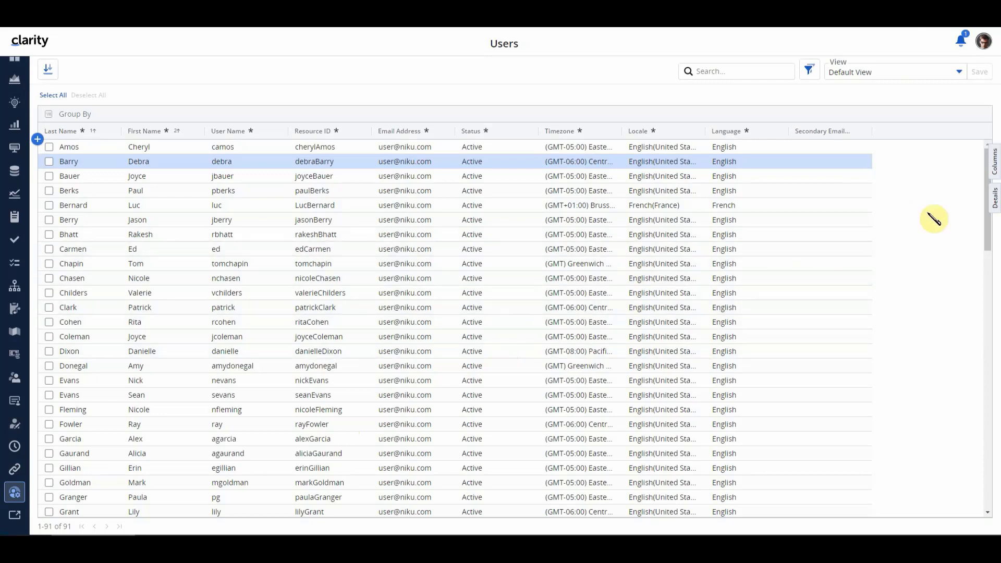
click(993, 166)
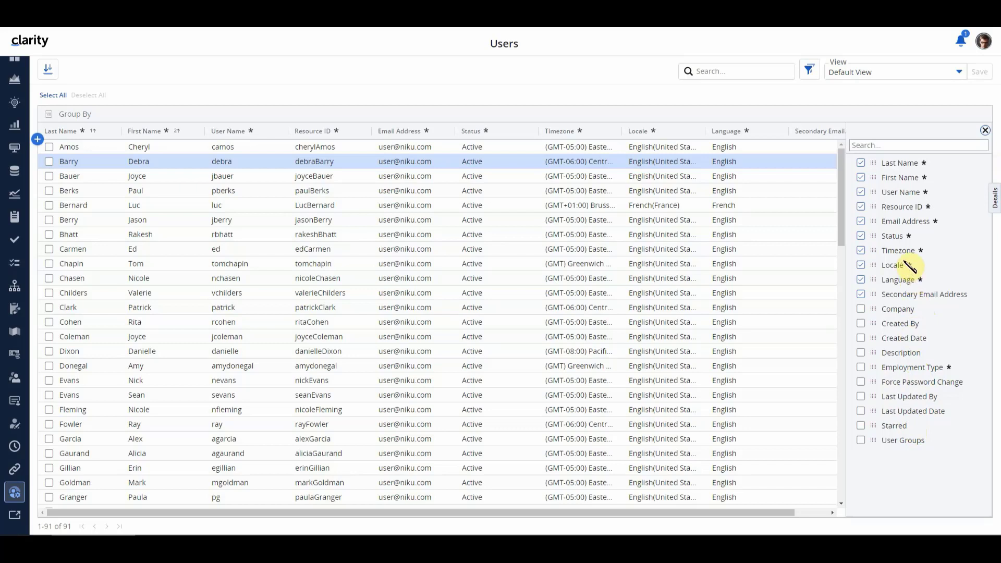
click(985, 130)
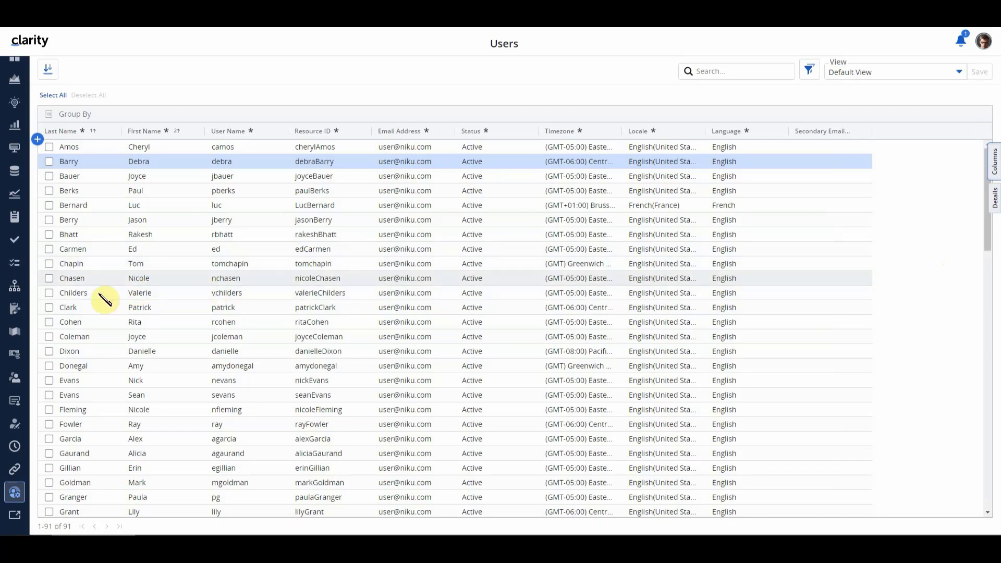
click(49, 264)
Select four user rows and bulk-set their Language to French.
click(49, 277)
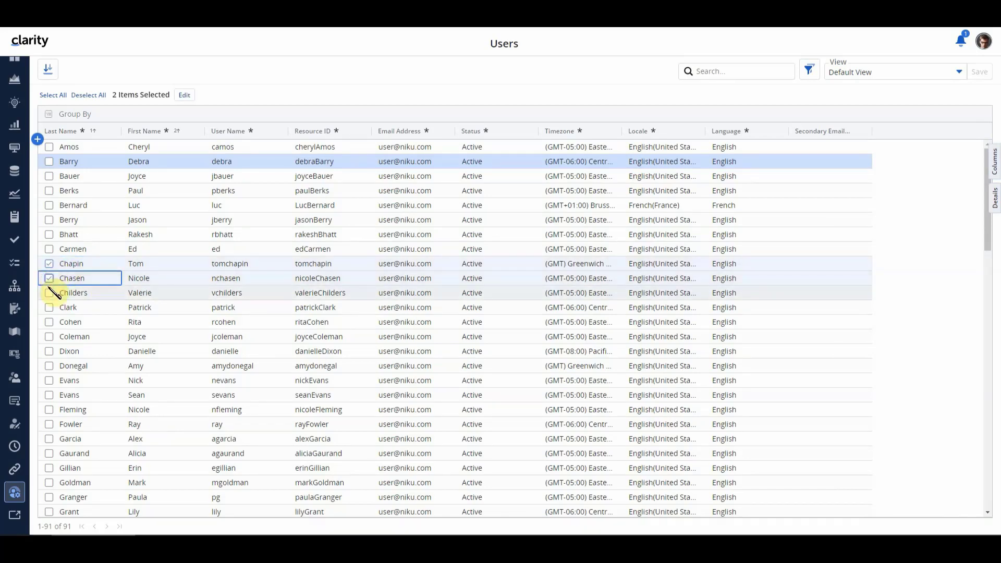
click(49, 292)
click(49, 307)
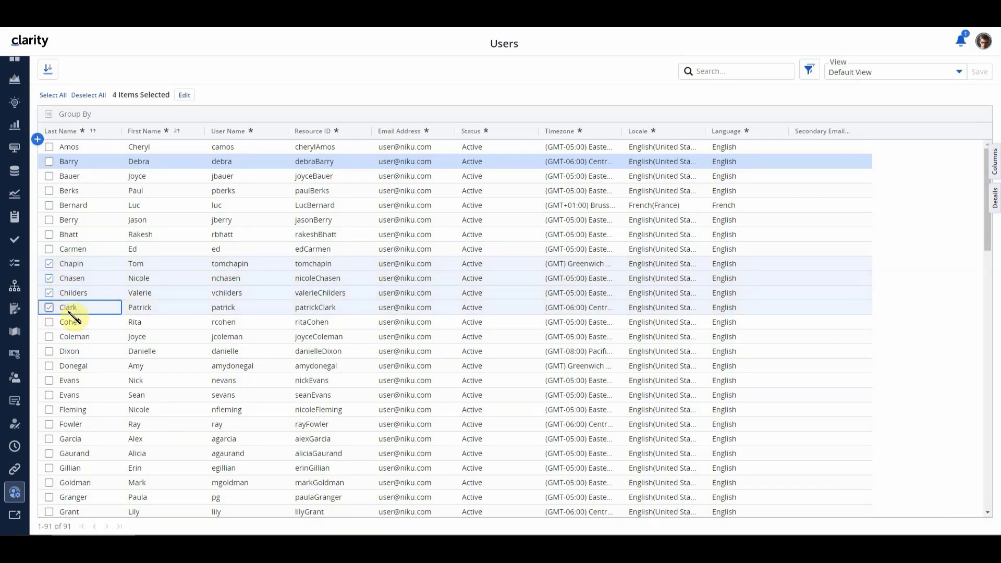
click(185, 96)
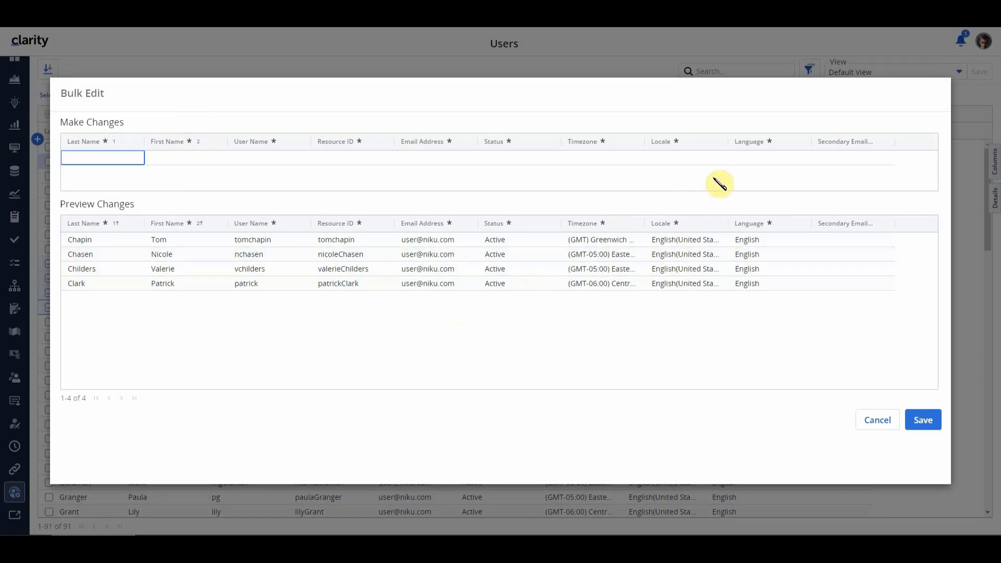
click(776, 159)
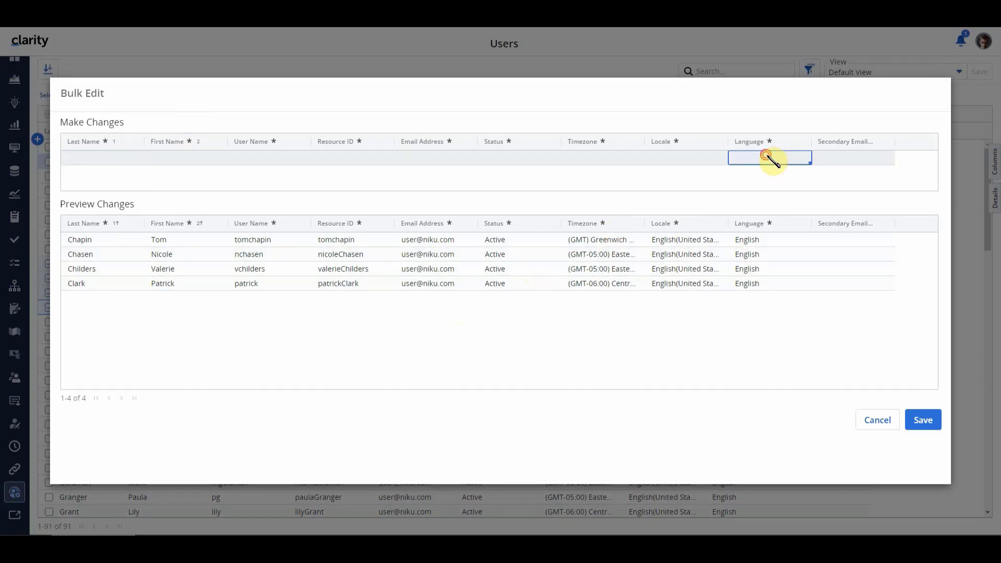
click(770, 158)
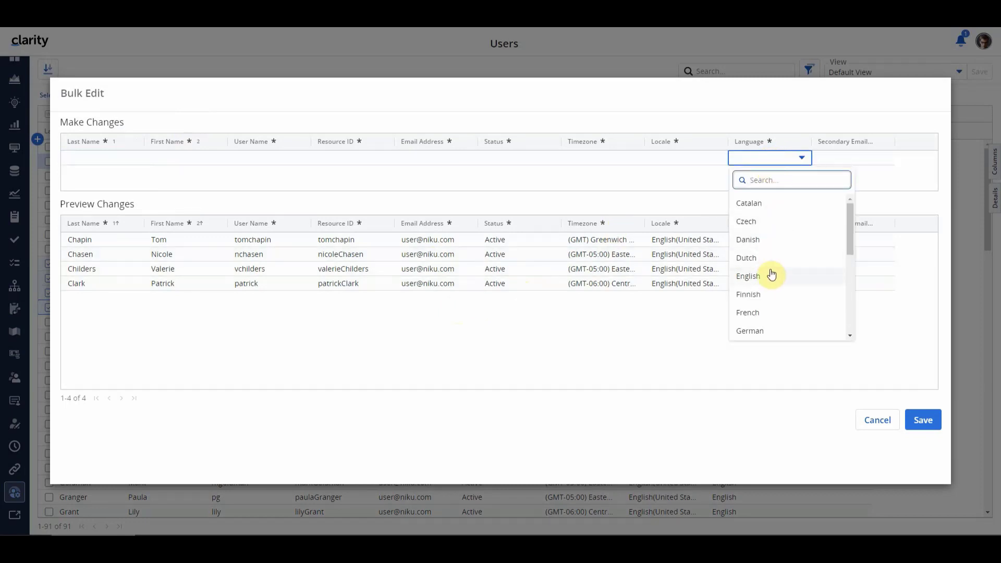
click(772, 313)
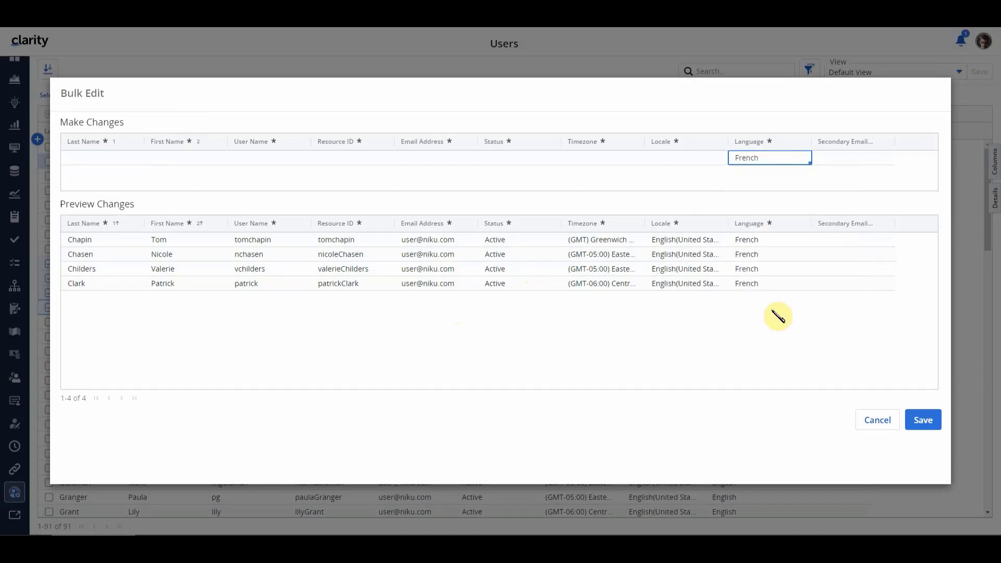
click(924, 424)
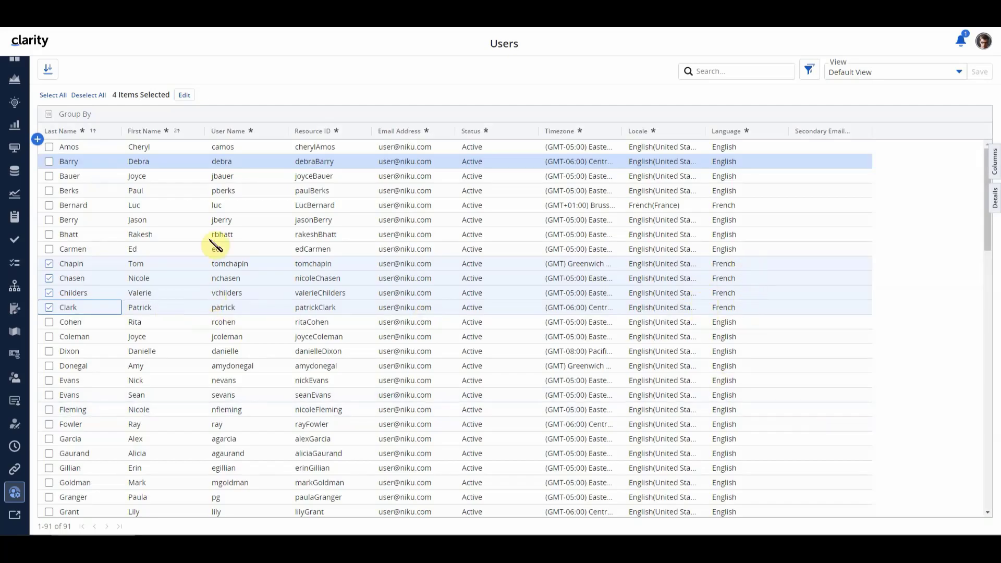
Bulk-edit the same four users back to Language English.
click(184, 95)
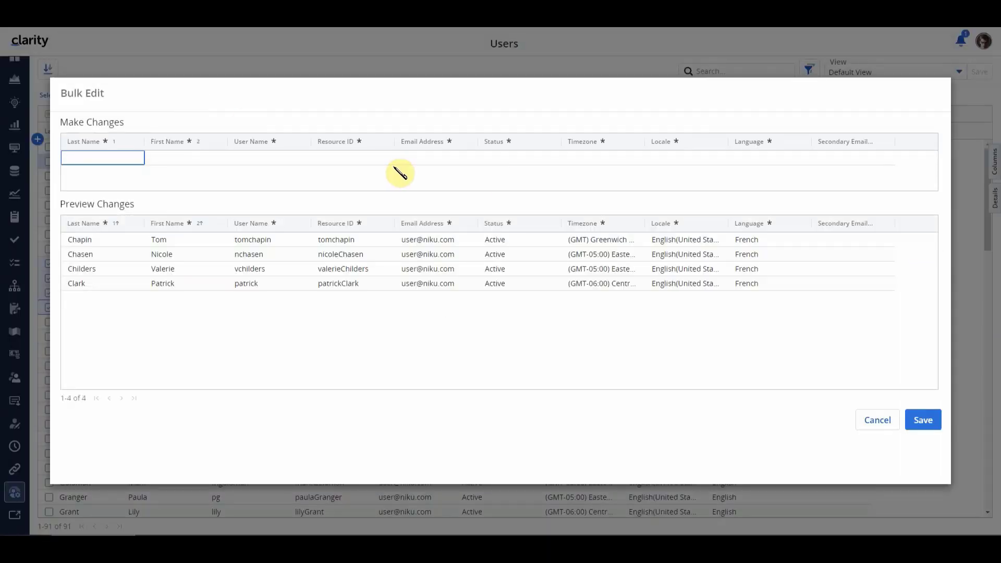
click(776, 158)
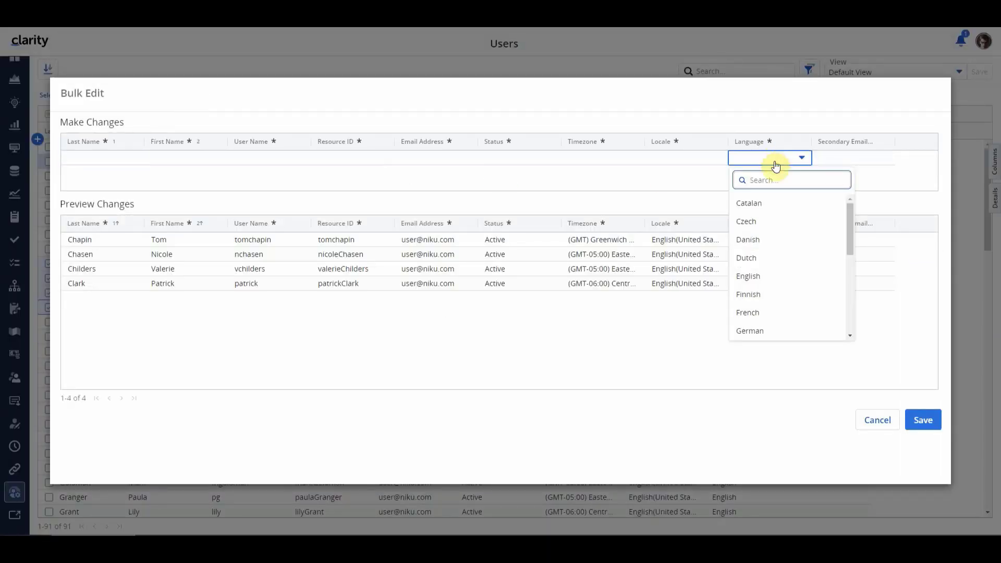
click(772, 278)
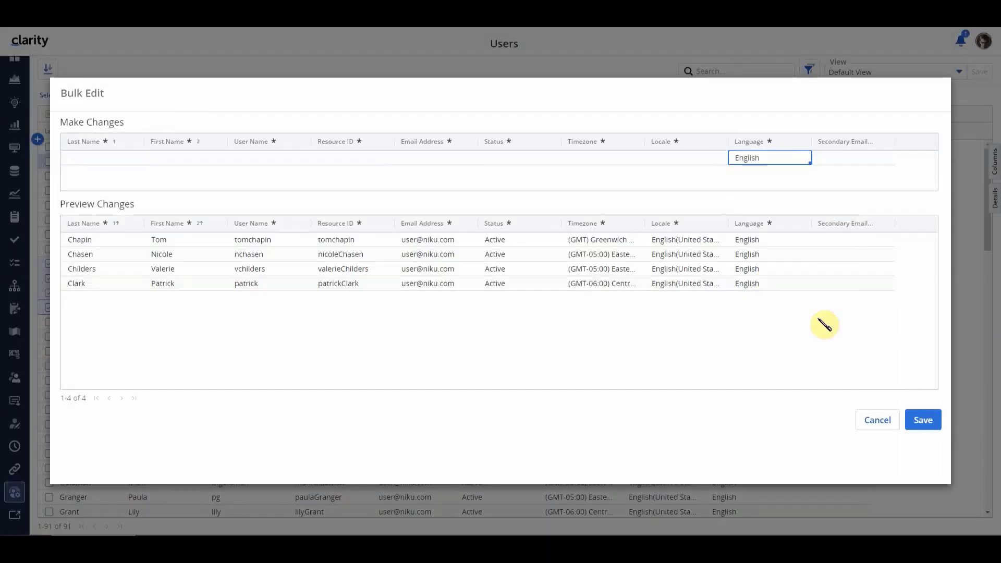
click(922, 420)
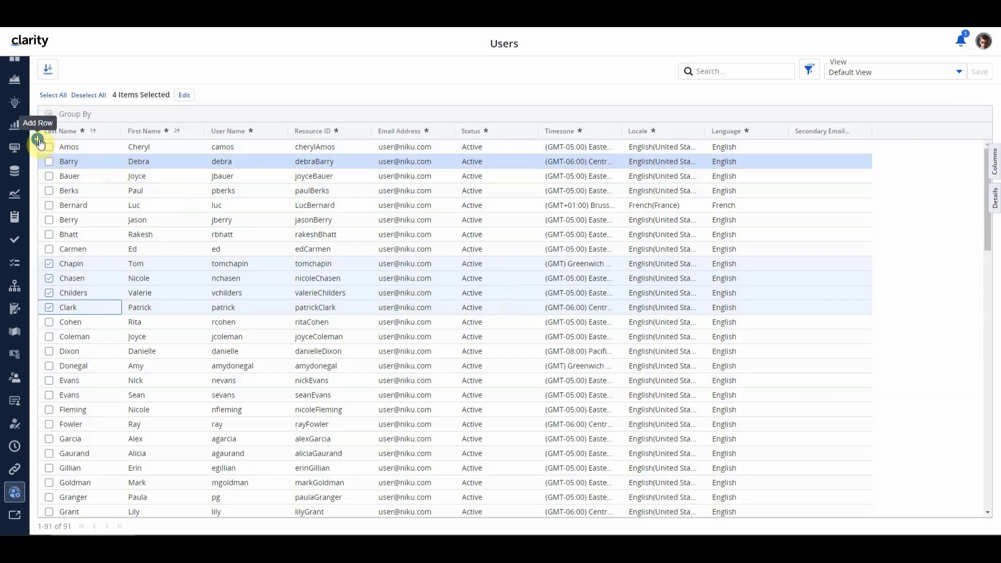
Deselect all users and insert a blank row below the second user.
click(139, 161)
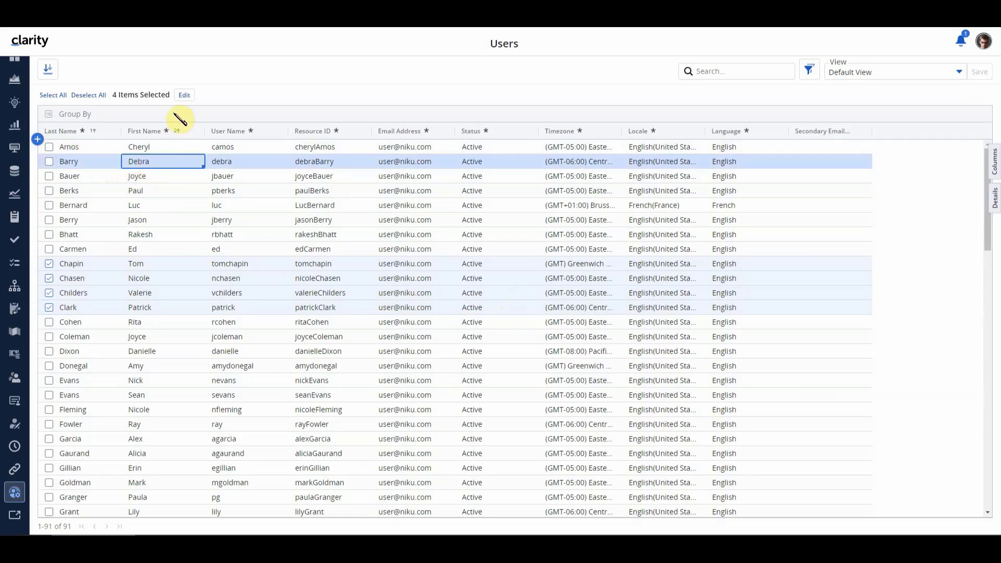
click(88, 95)
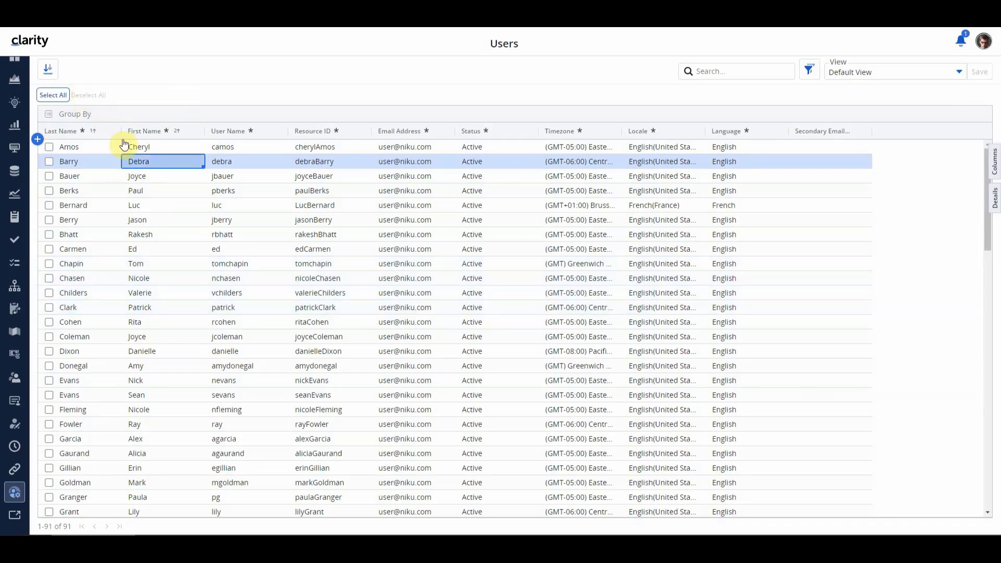
right_click(152, 166)
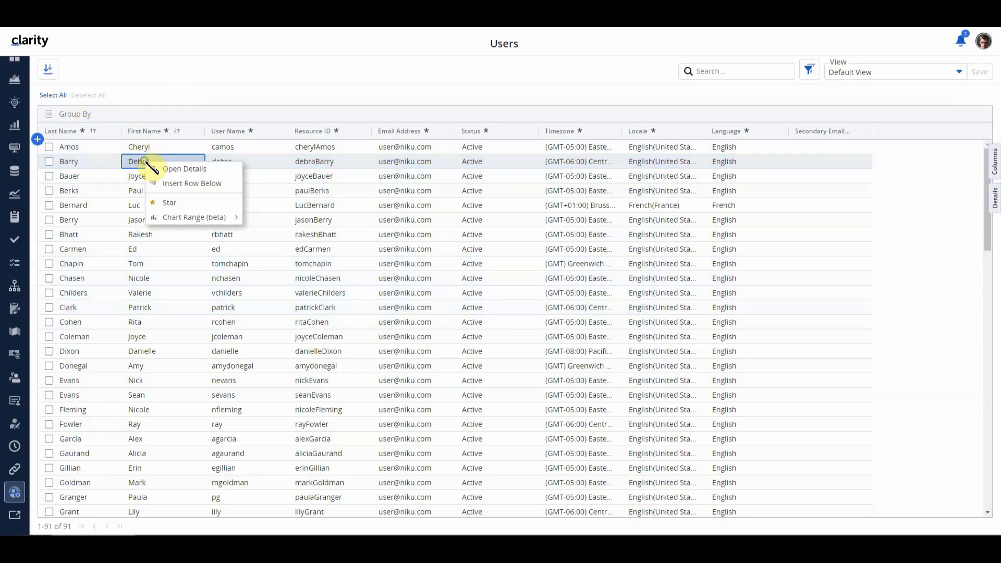
click(203, 186)
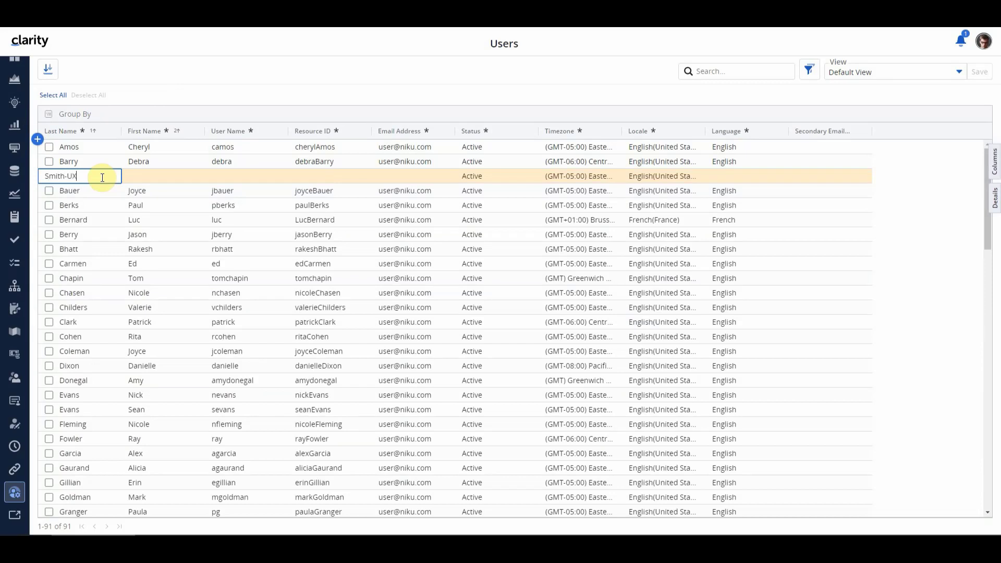
Fill the new row's last name, first name, user name, resource ID and e-mail, with Language English.
text(Smith-UX)
click(153, 176)
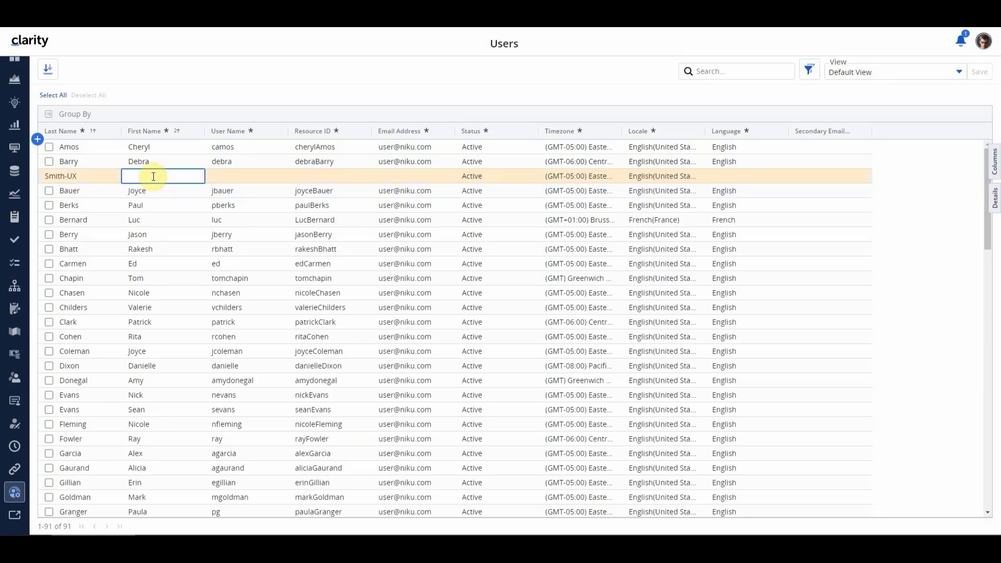
key(Tab)
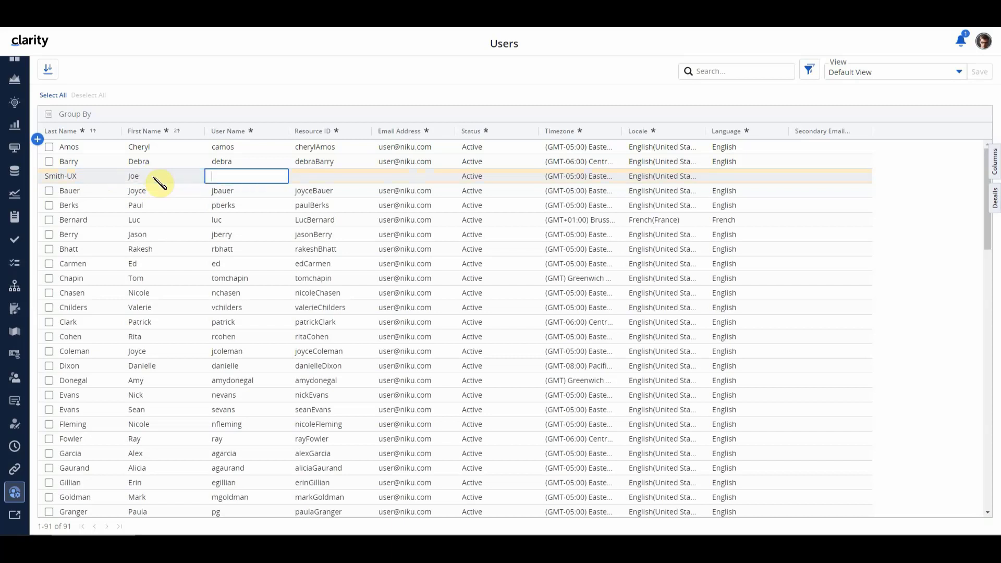
text(jsmithux)
key(Tab)
text(jsm)
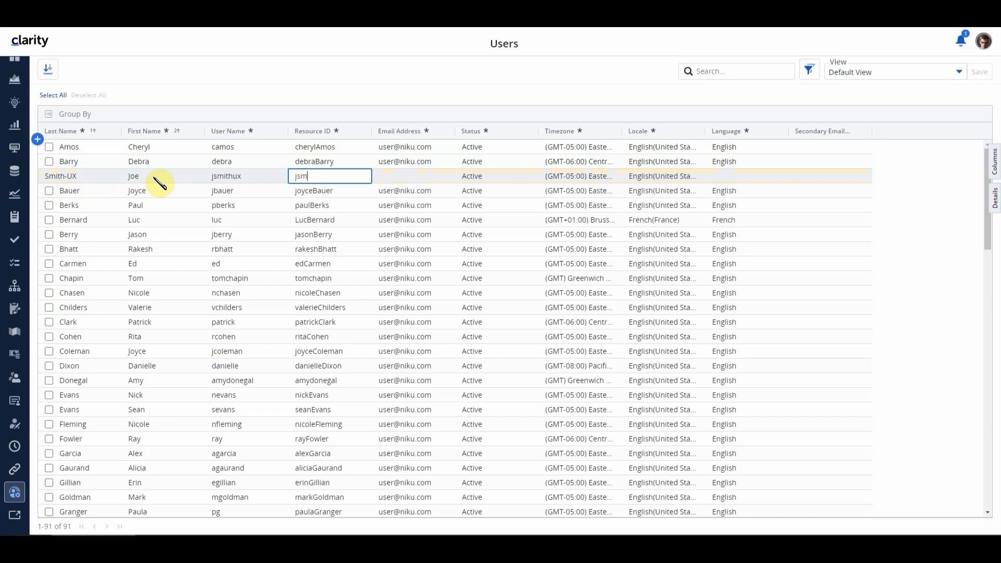
text(ithux)
key(Tab)
text(jsmithu)
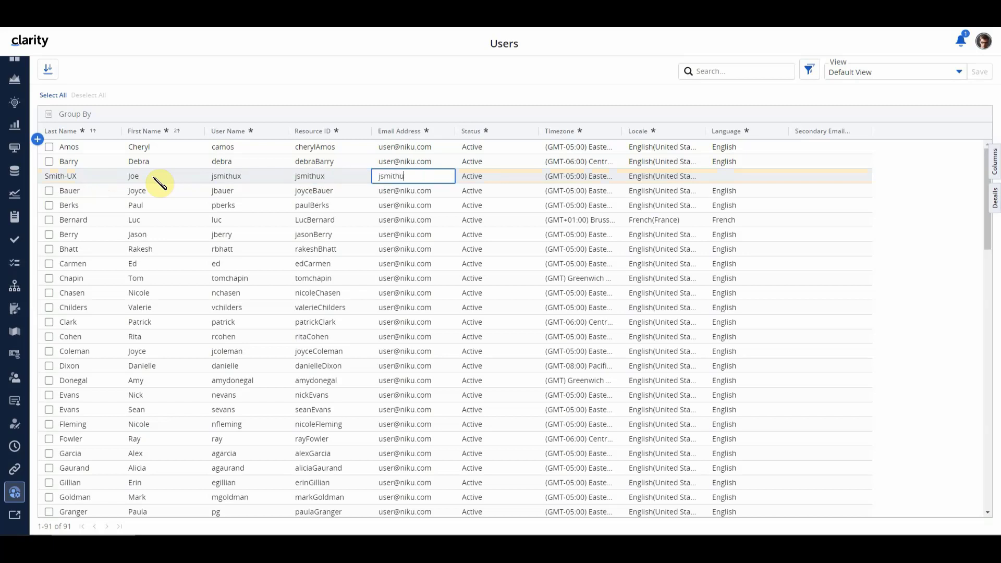
text(x@company.com)
click(717, 177)
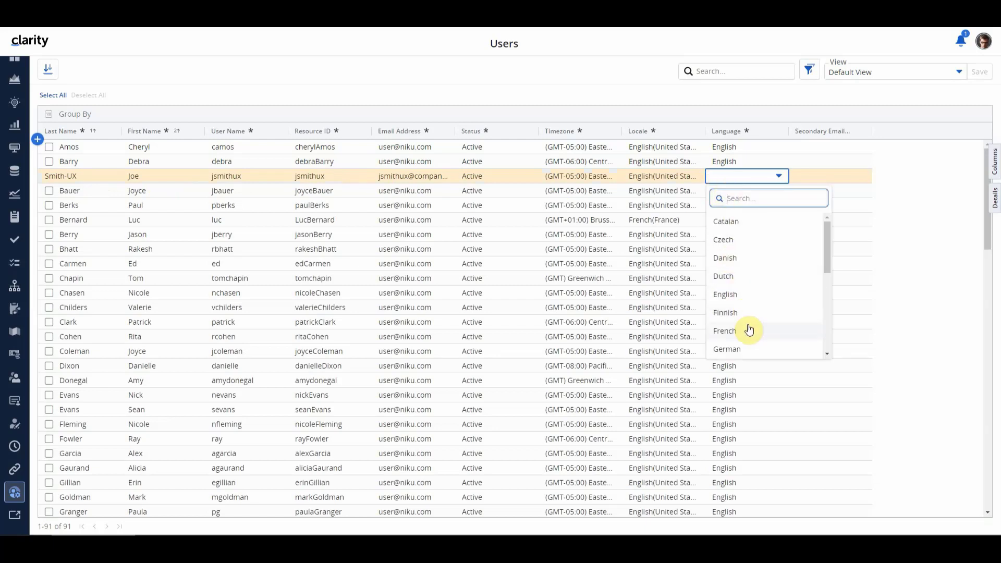
click(749, 296)
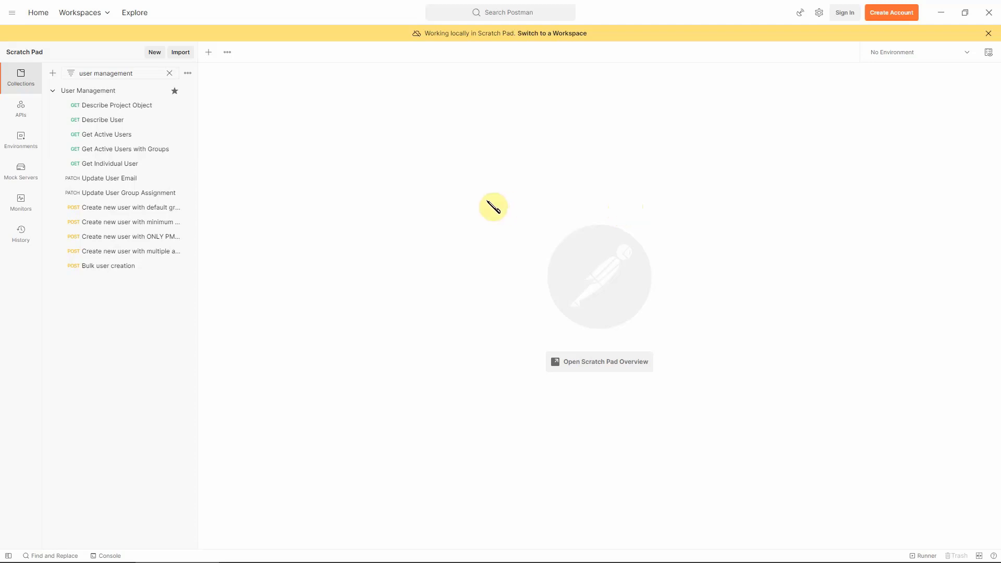
Open 'Create new user with default group', review its users endpoint and JSON body, and send it.
click(115, 208)
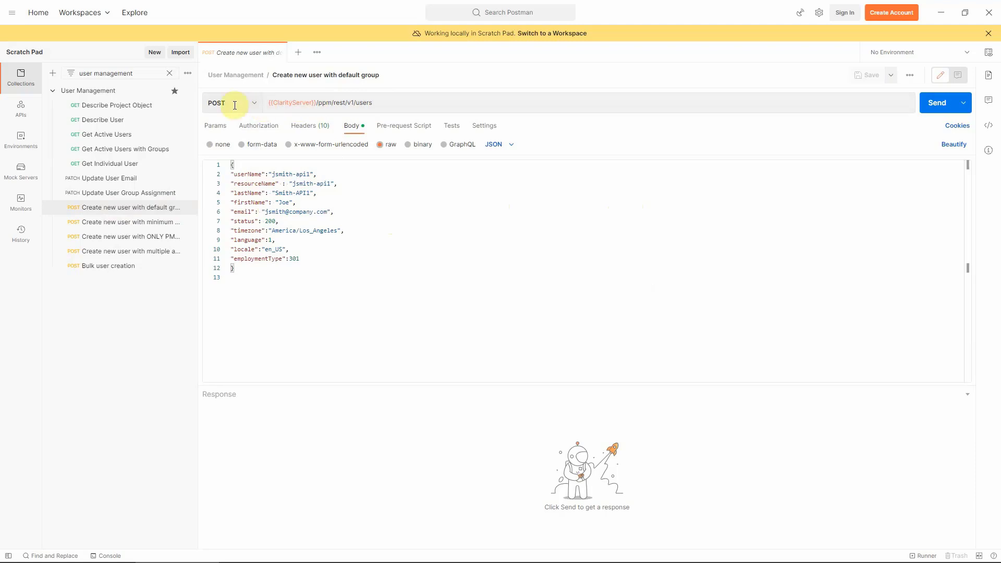
double_click(361, 103)
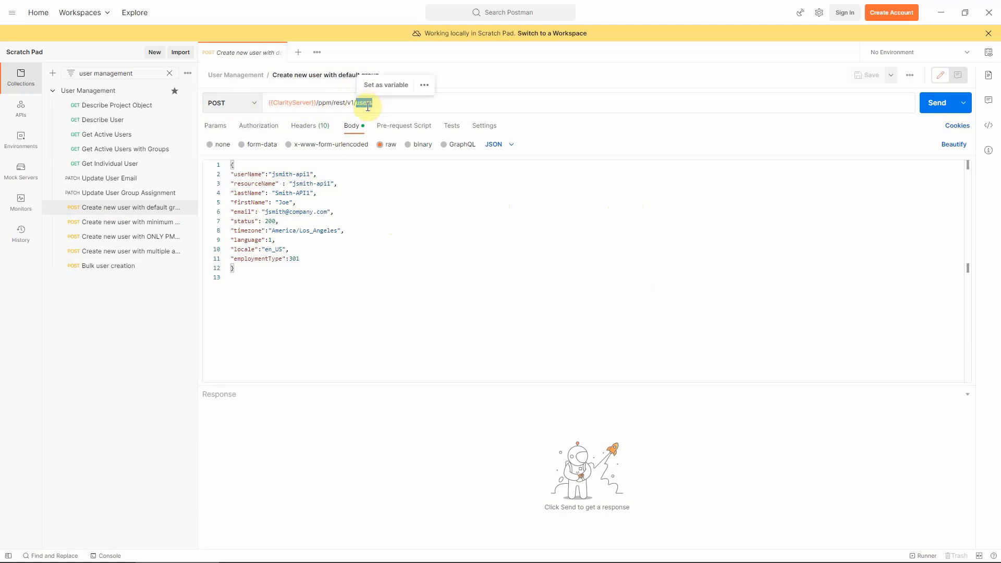
click(432, 266)
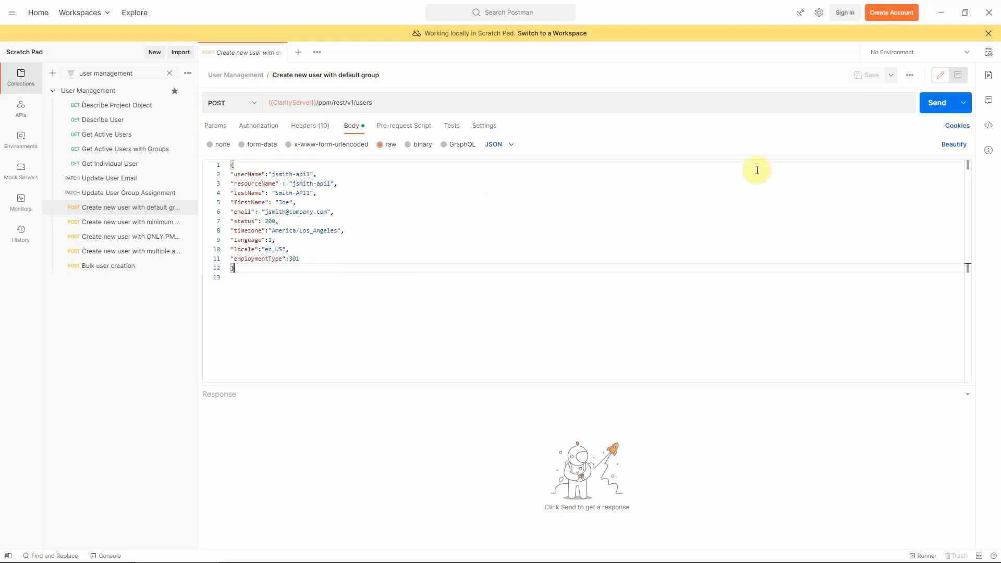
click(930, 111)
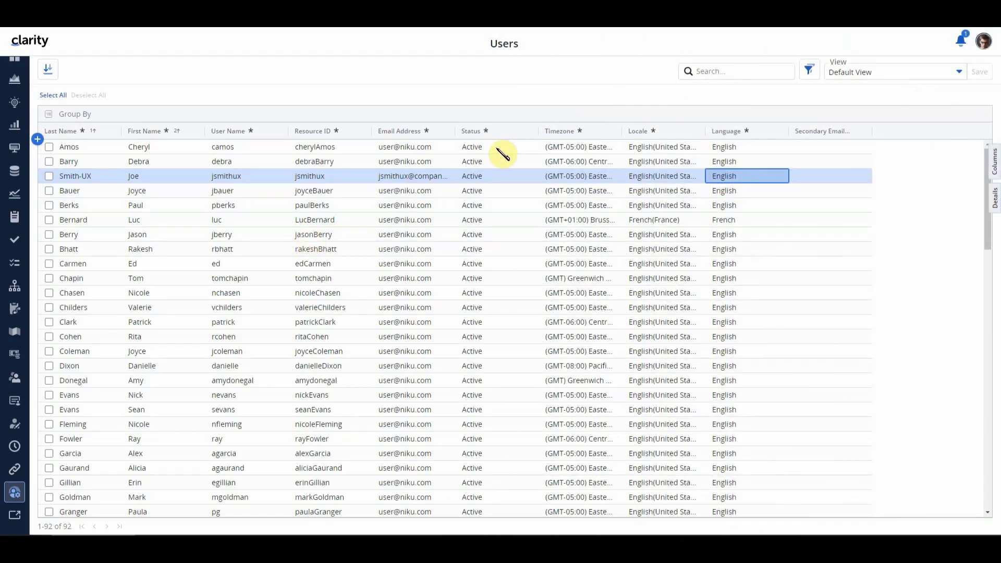
Search the Users grid for the new users and add the User Groups column.
click(731, 71)
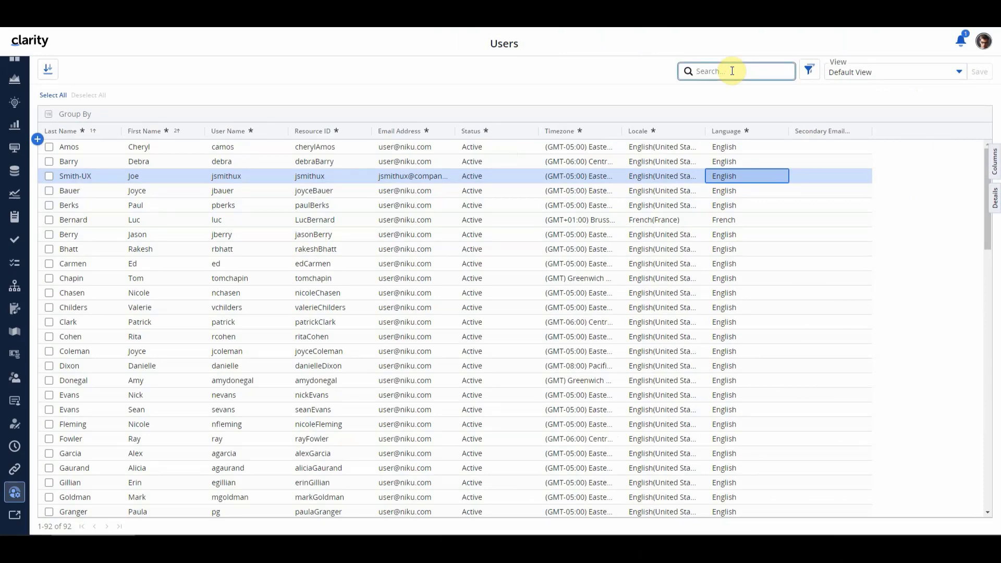
text(smith)
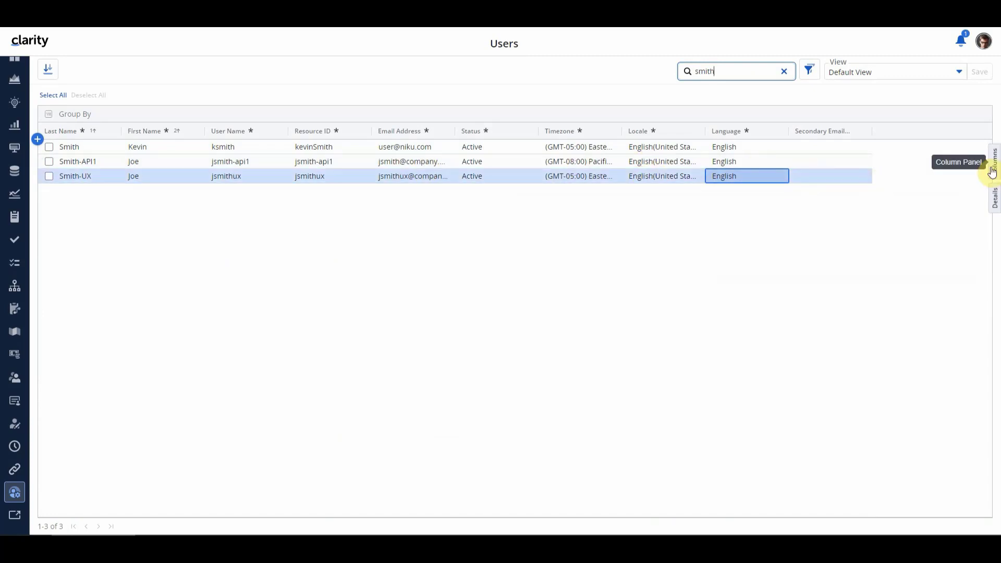
click(993, 172)
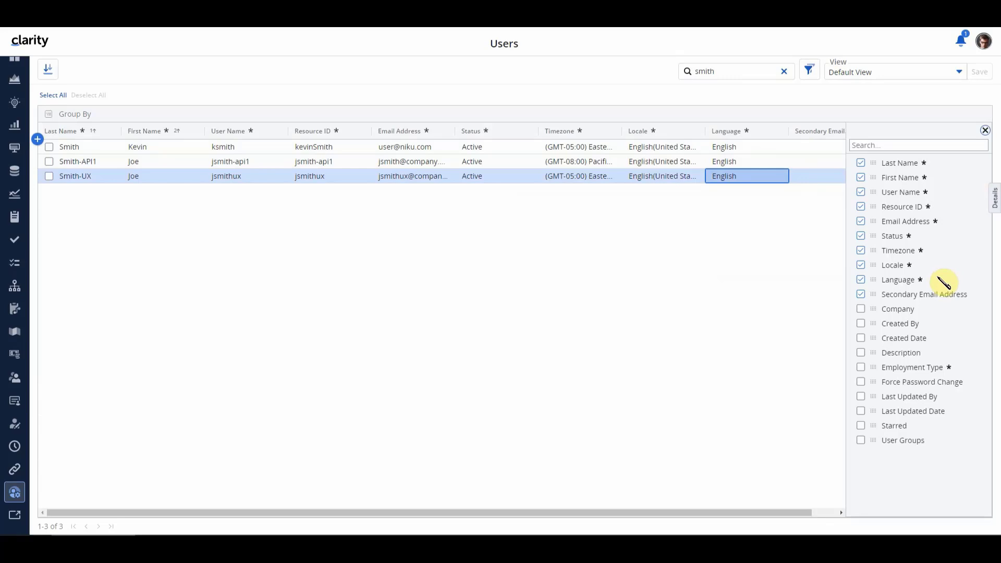
drag(872, 440, 810, 151)
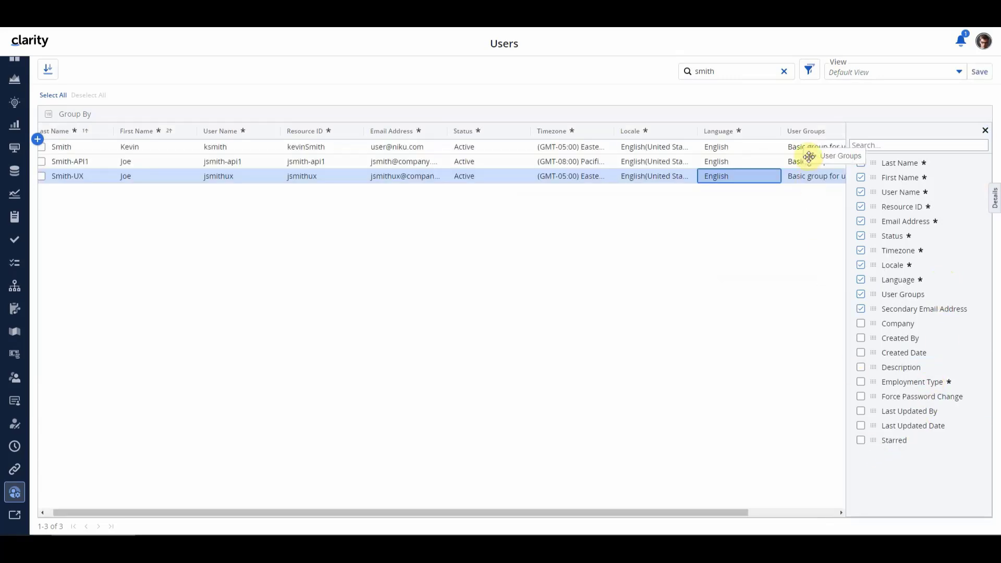
click(986, 130)
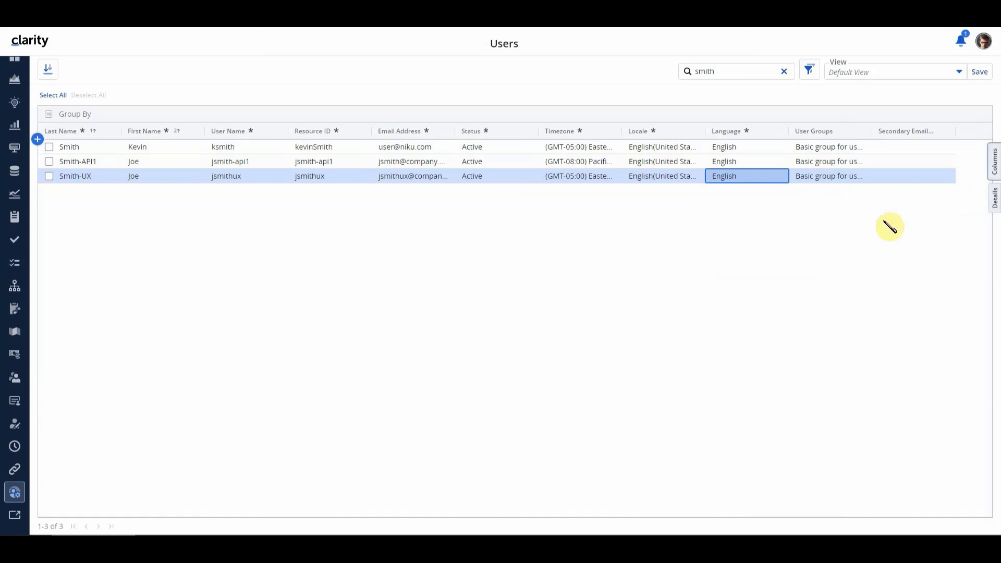
Check that the API-created user belongs to the Basic group, then close its group list.
click(856, 179)
click(830, 164)
click(827, 164)
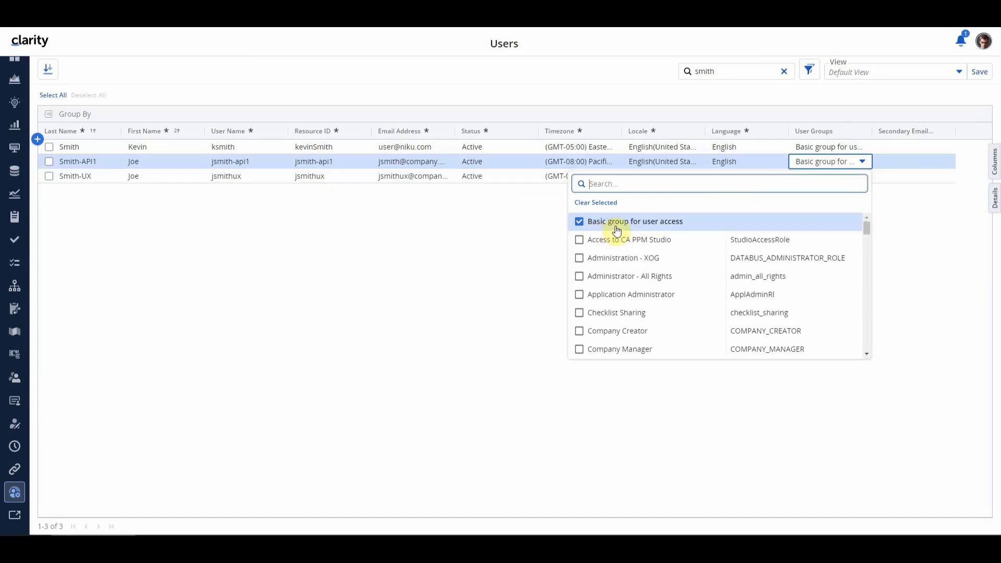
click(900, 205)
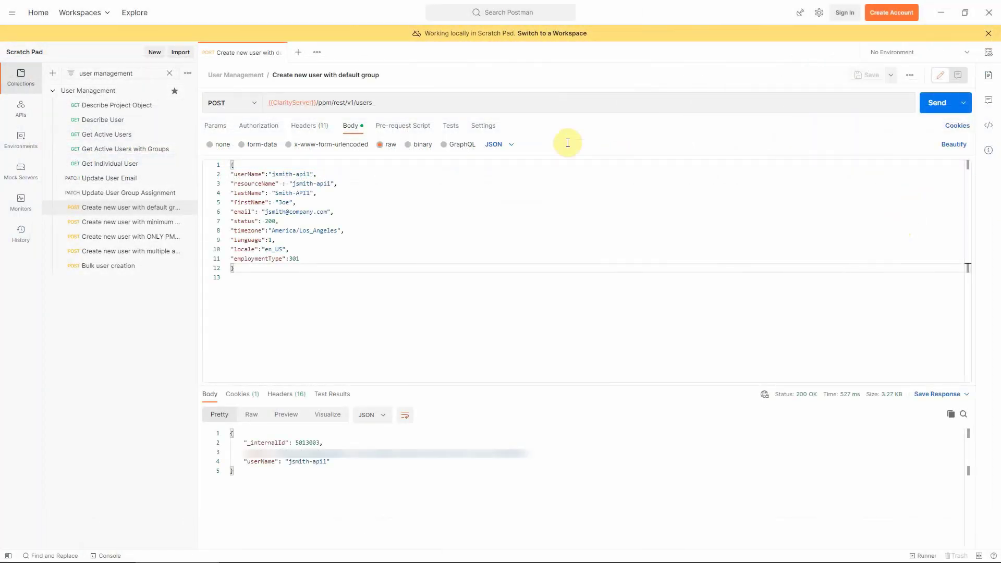
Send 'Create new user with minimum value' and open 'Create new user with ONLY PMO Partition Group'.
click(99, 229)
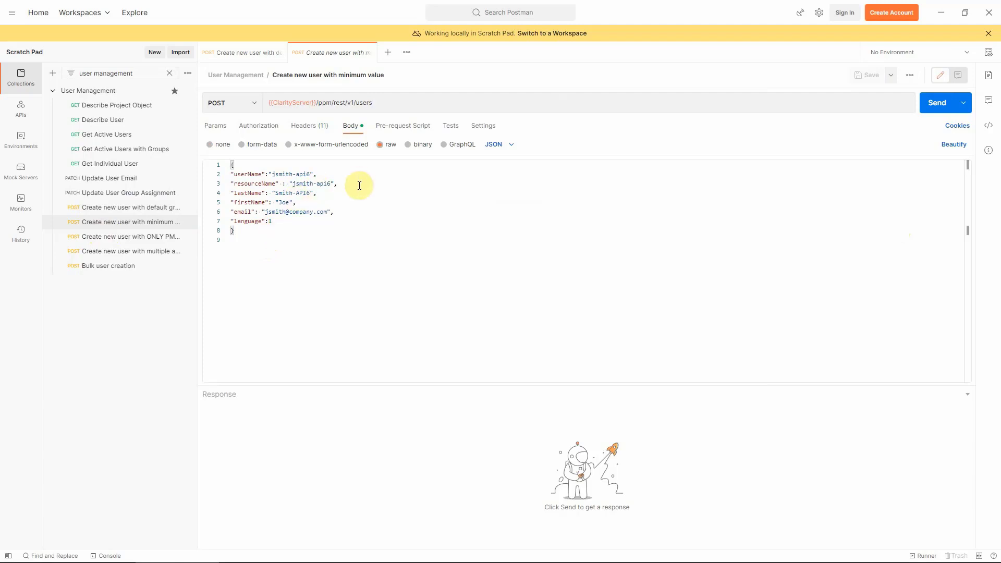
click(936, 104)
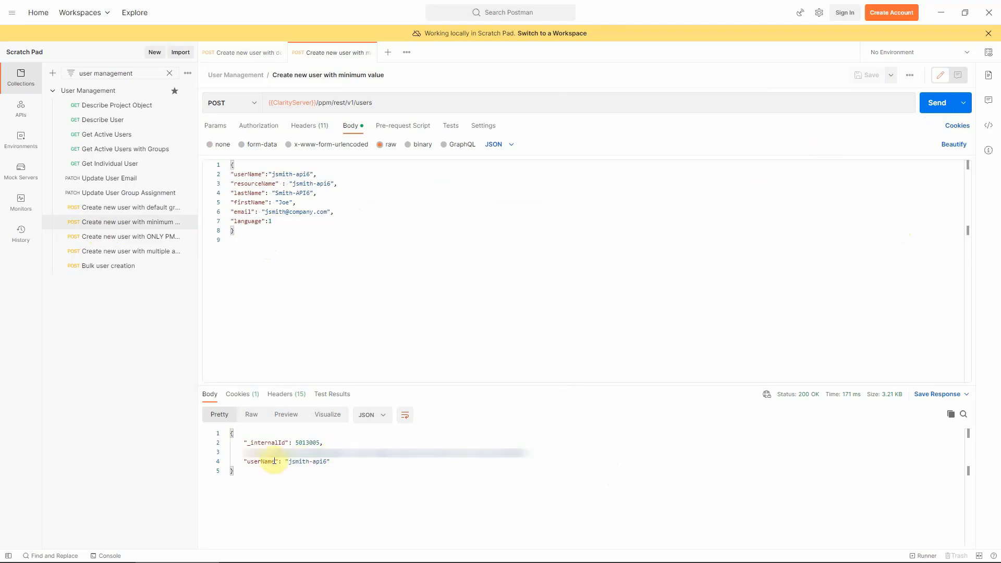
click(130, 237)
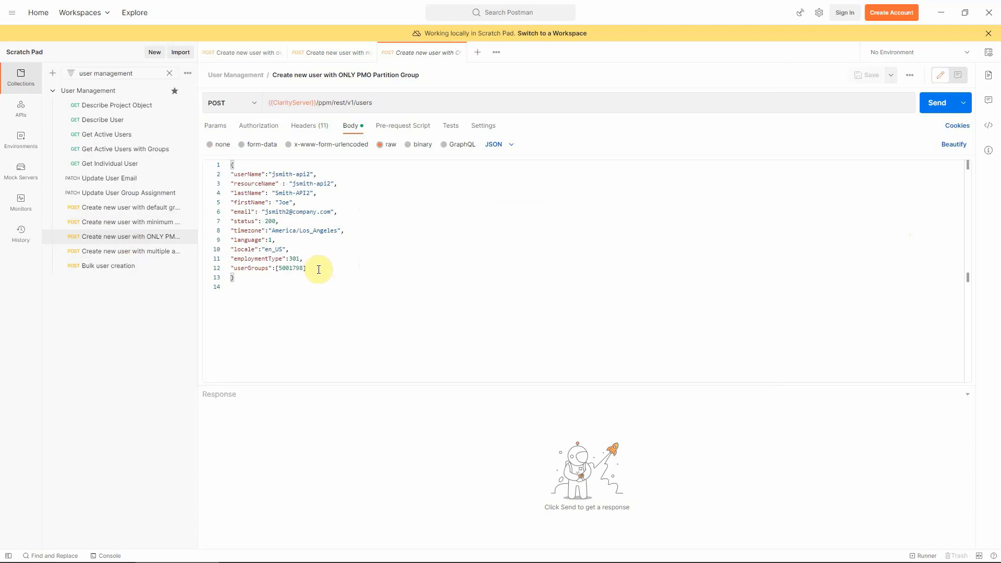
Send the PMO Partition create-user request for jsmith-api2 and get 200 OK, then load the multiple-group request.
drag(307, 268, 224, 269)
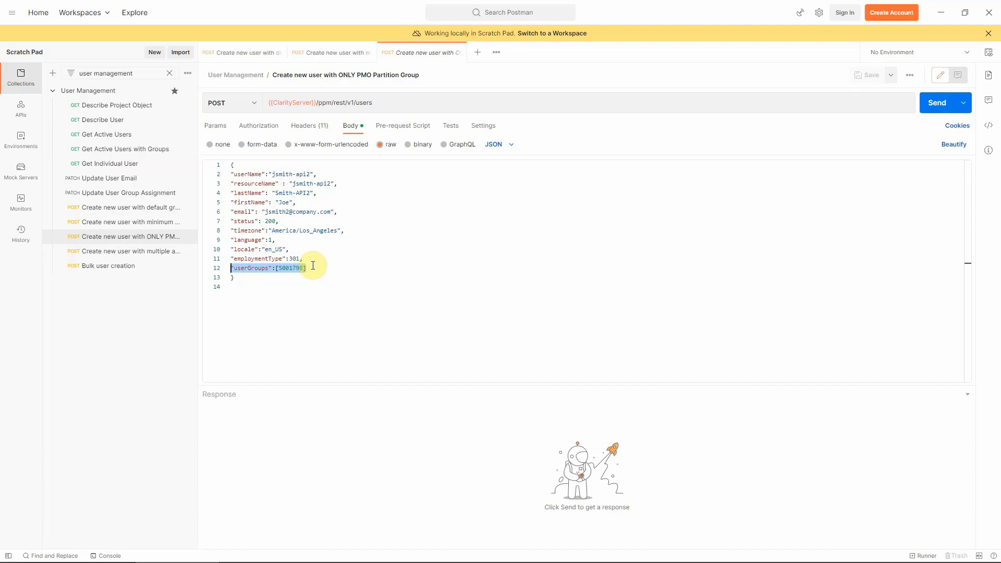
click(925, 107)
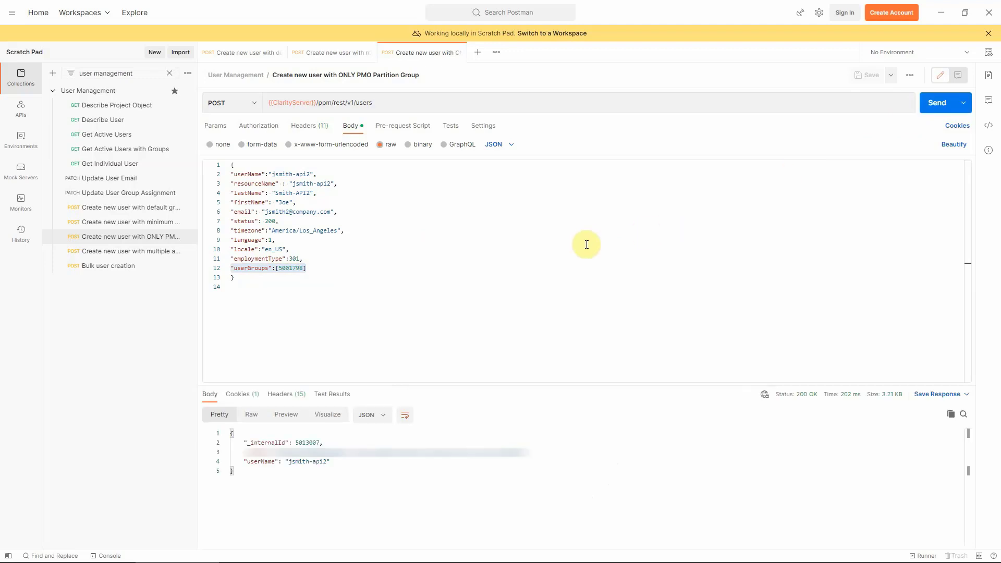
click(129, 252)
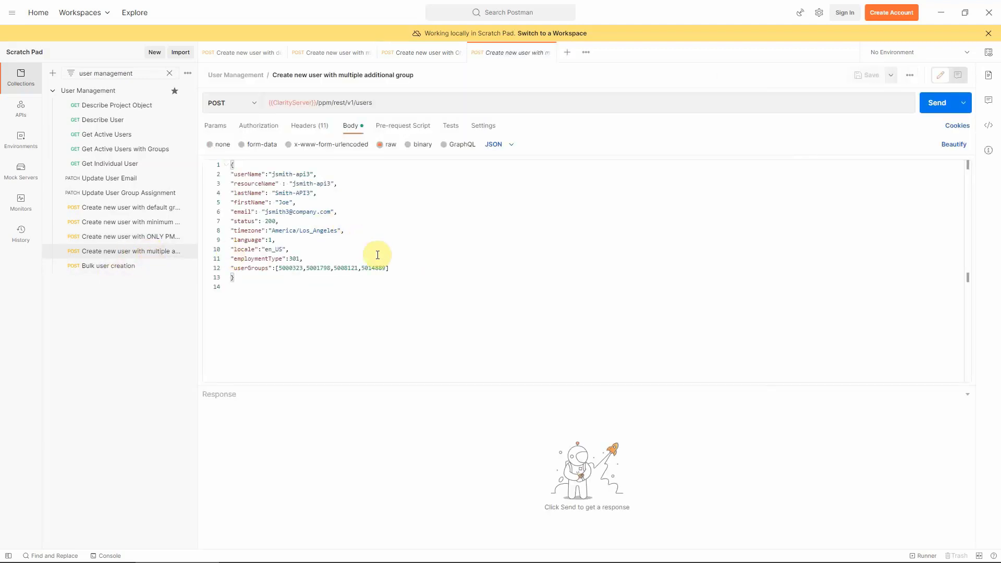
Send the four-group create-user request for jsmith-api3 and get 200 OK, then load Bulk user creation.
drag(395, 267, 233, 269)
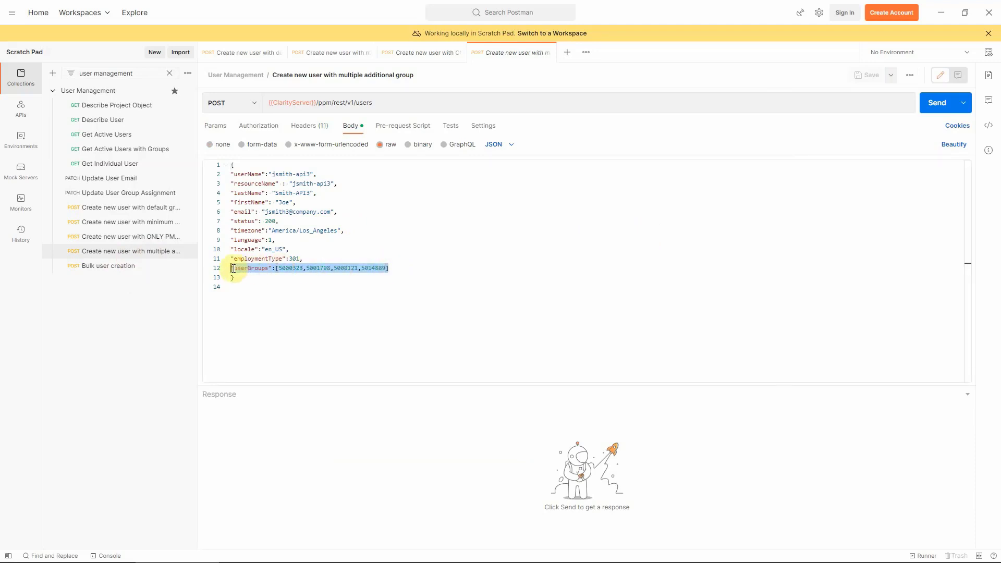
click(399, 268)
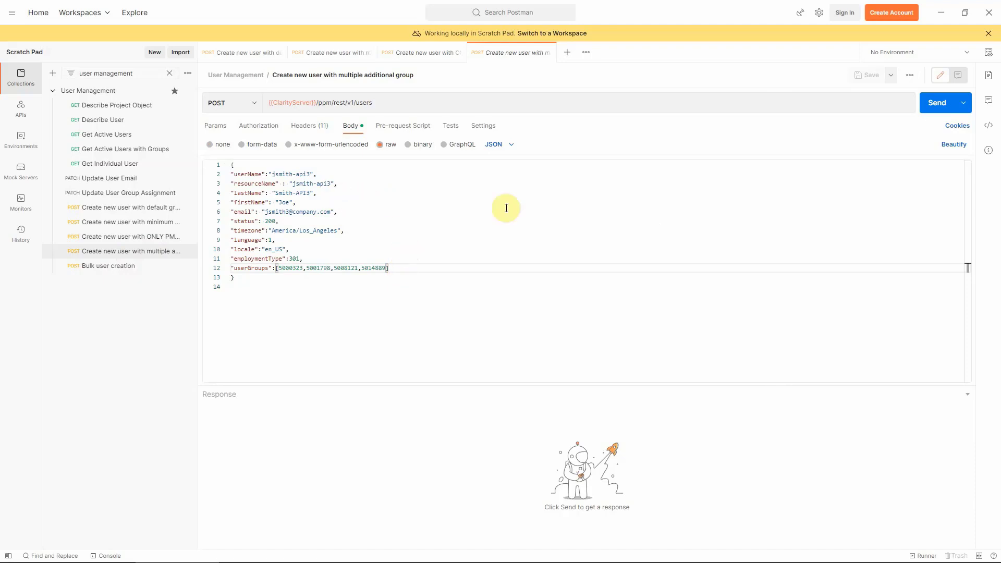
click(932, 104)
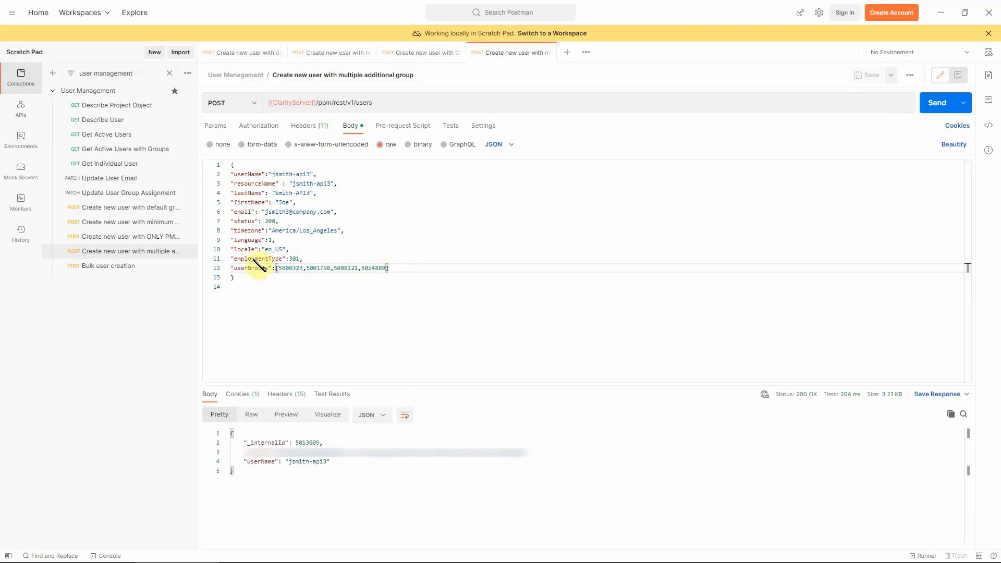
click(102, 269)
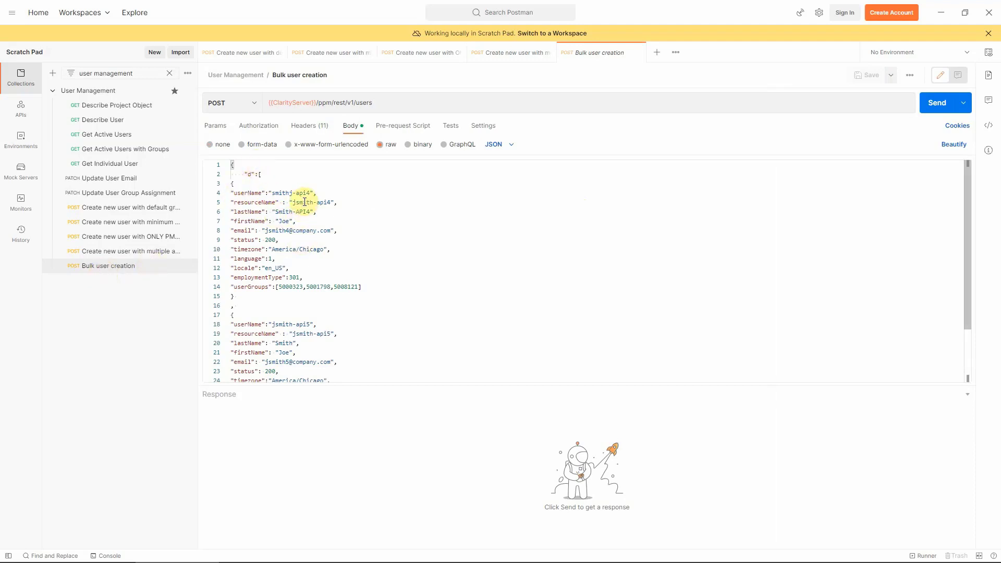
Check the two users' userGroups in the bulk JSON body and send the Bulk user creation request.
drag(365, 287, 229, 290)
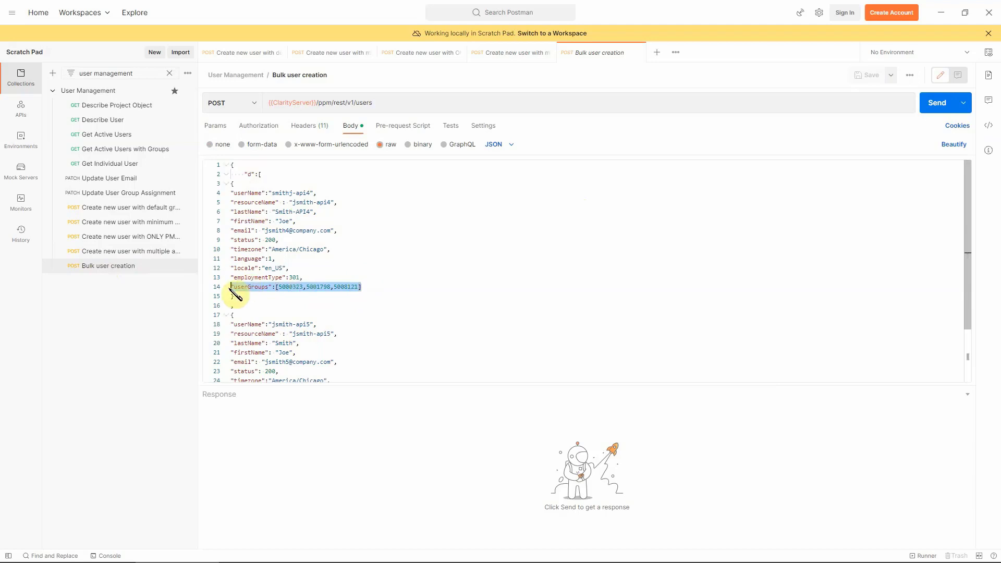
click(384, 296)
scroll(384, 306, down, 3)
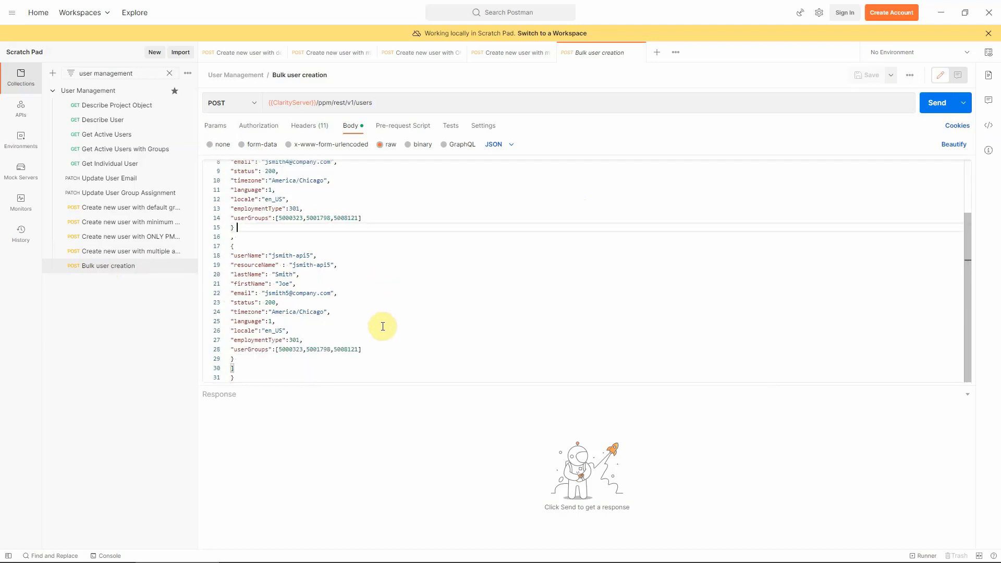
click(938, 107)
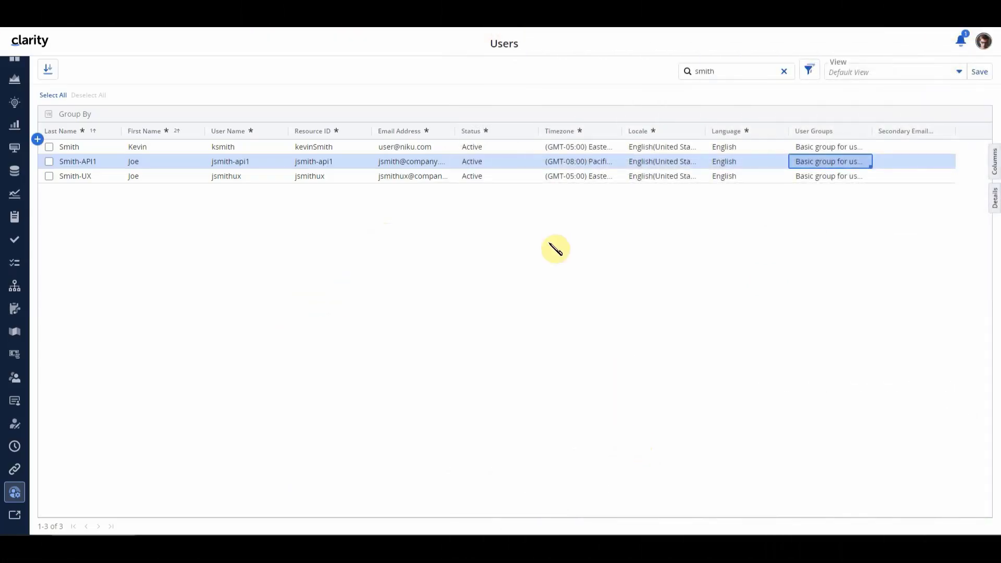
Re-search Users for 'smith' to list eight users and view Smith-API2's group, PMO Partition IT.
click(784, 71)
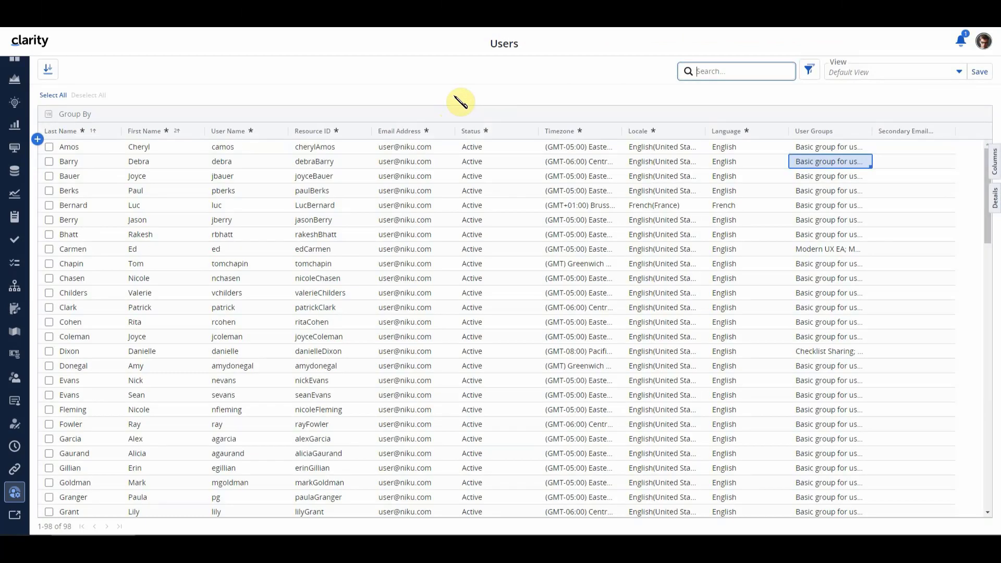
text(smith)
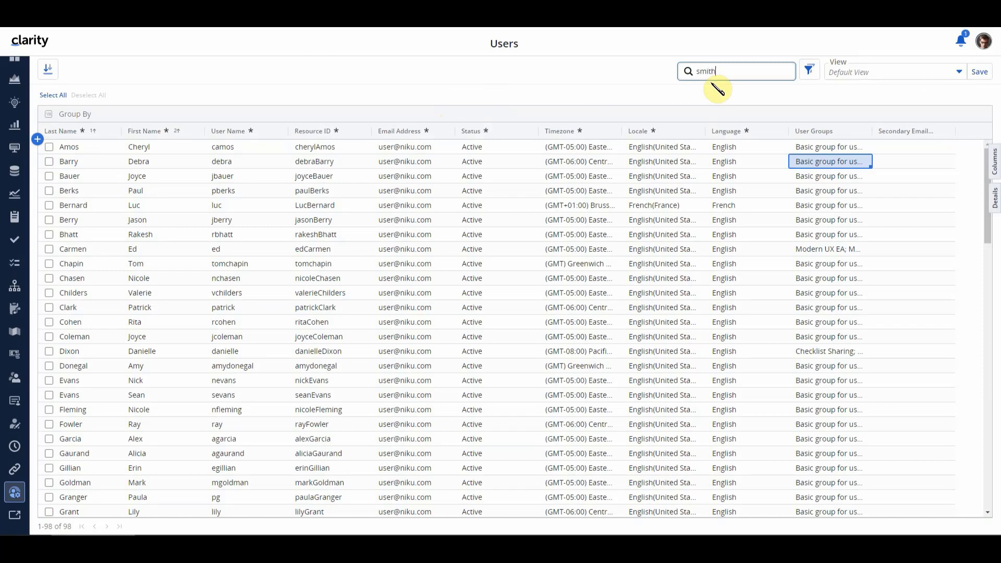
key(Return)
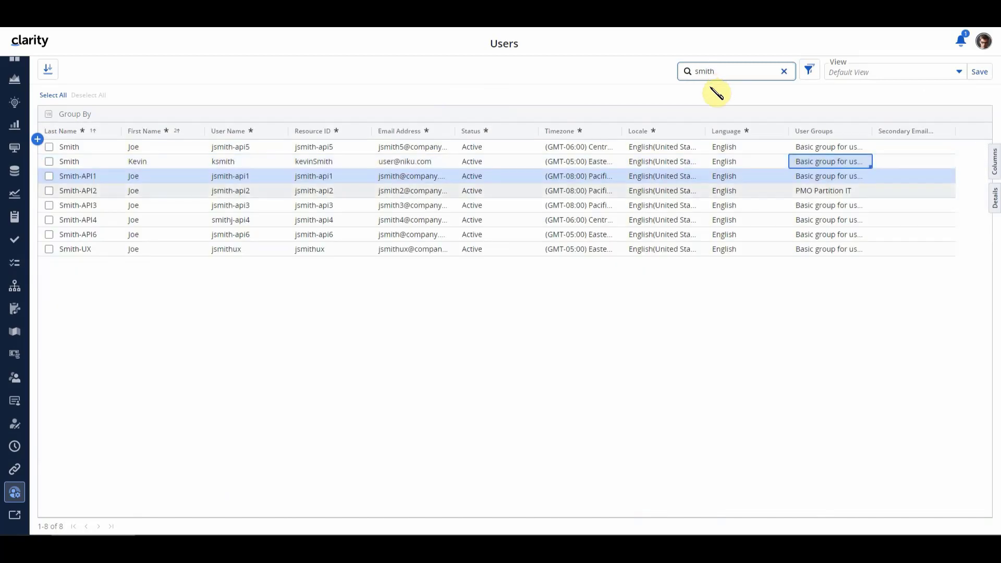
click(146, 192)
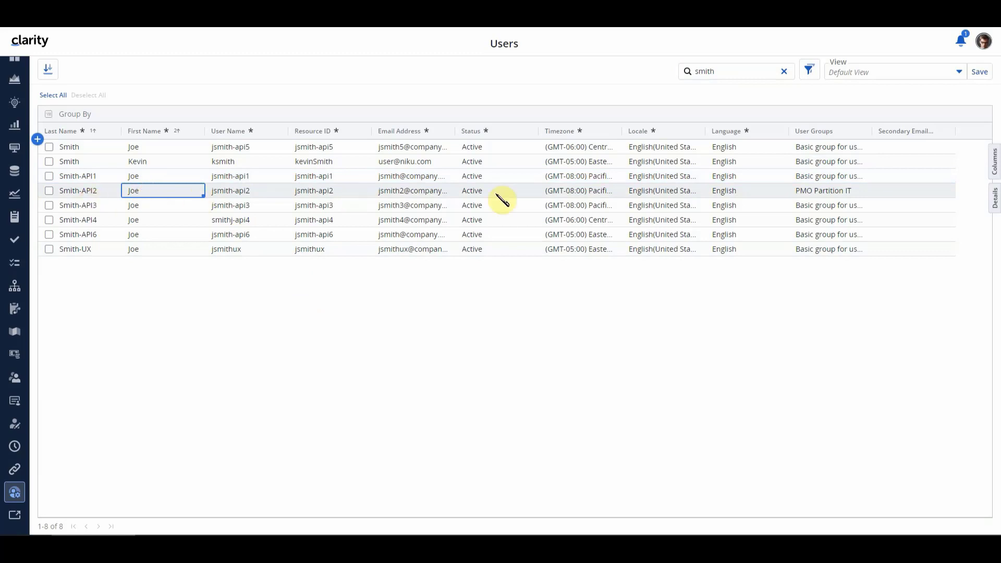
double_click(837, 194)
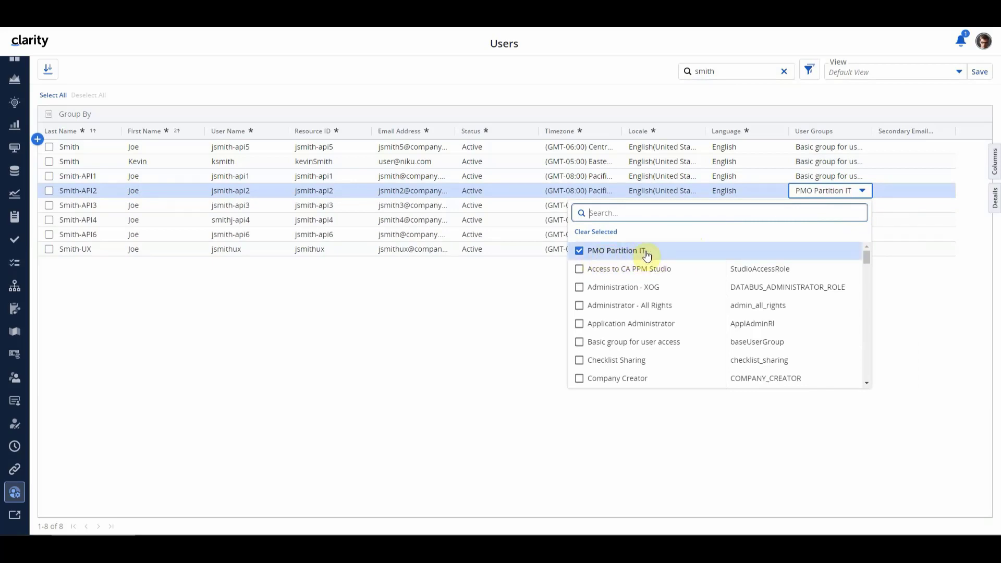
Review the User Groups of Smith-API3, Smith-API4 and Smith-API6 in turn, closing each list.
click(907, 292)
click(365, 204)
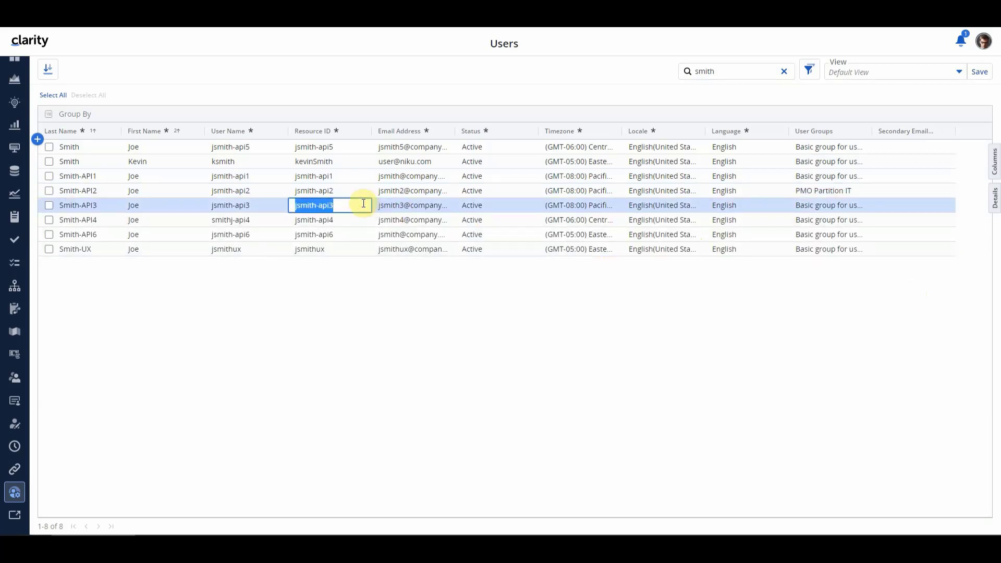
click(812, 208)
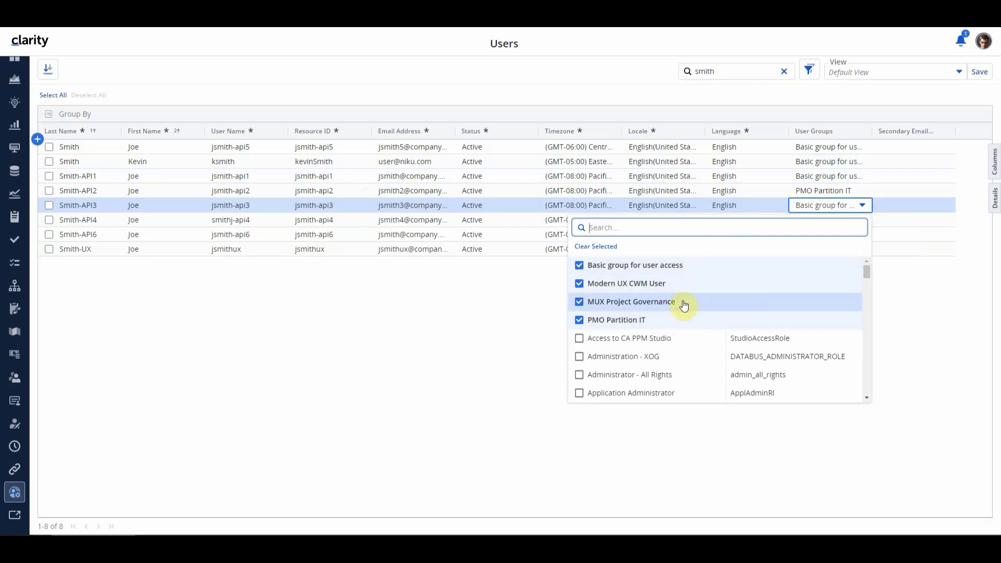
click(940, 295)
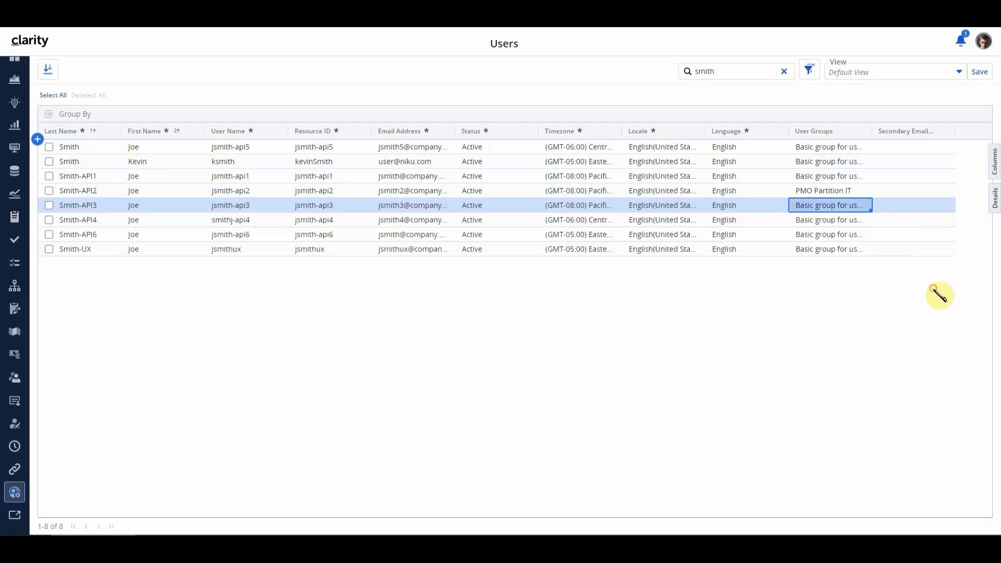
click(820, 225)
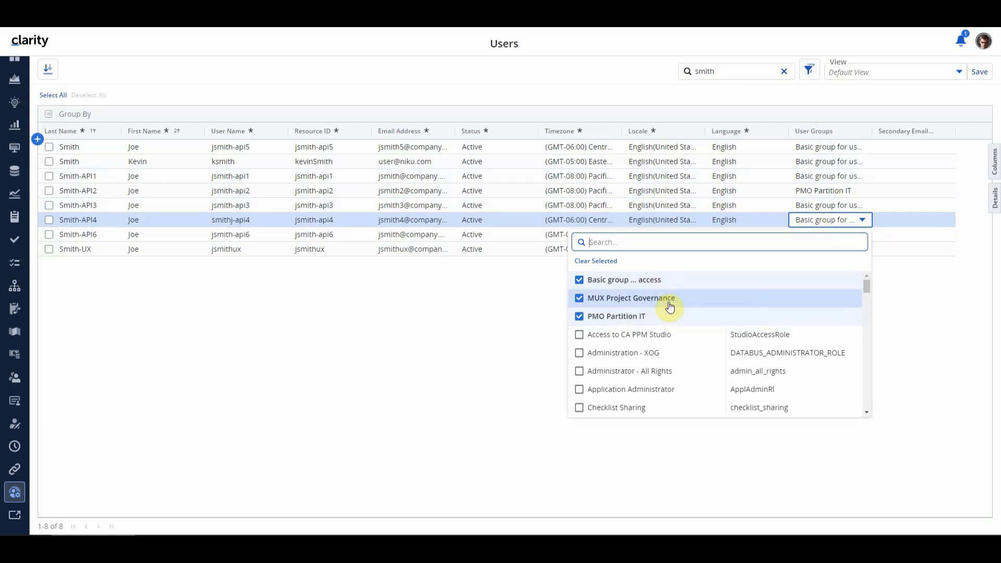
click(909, 309)
click(826, 235)
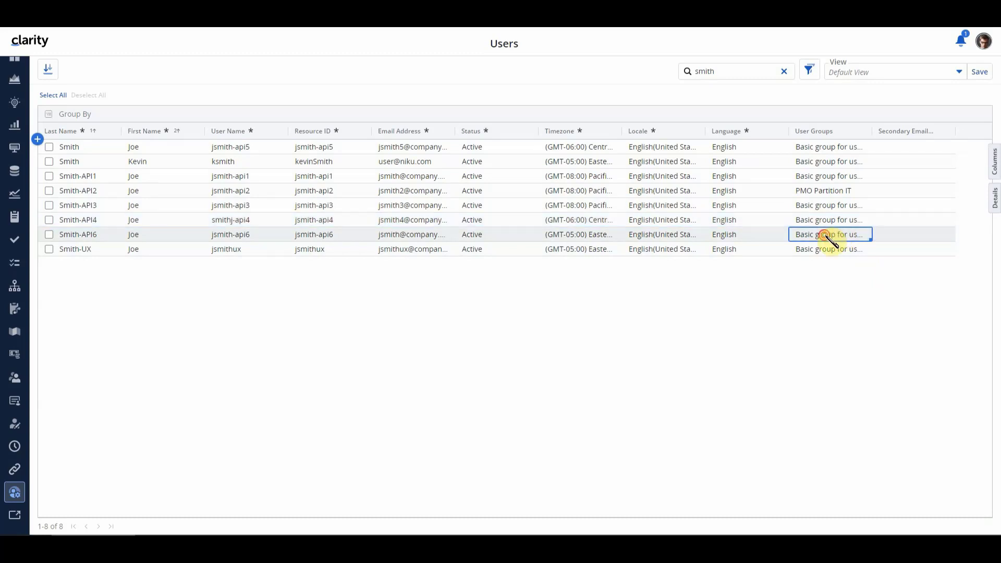
click(421, 330)
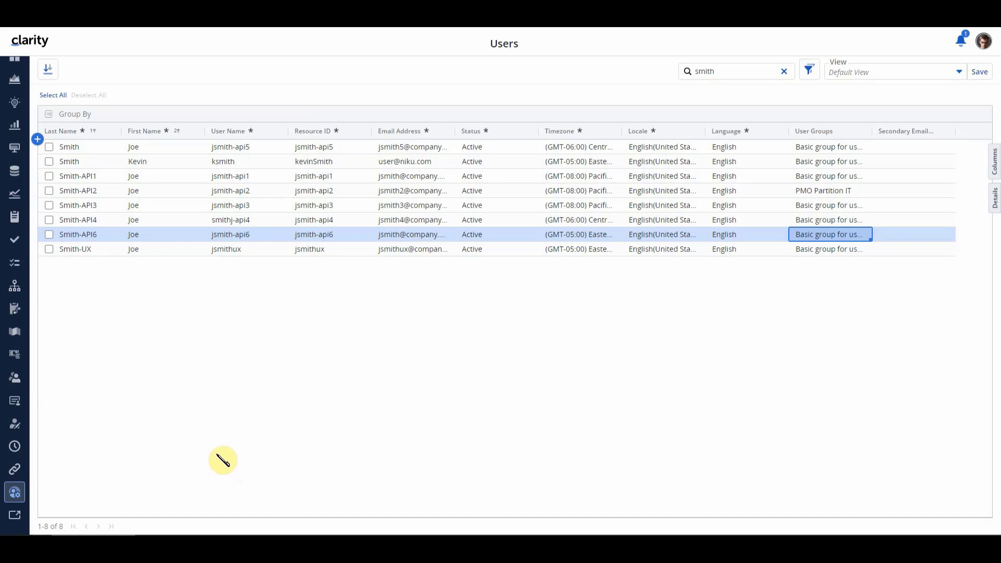
Go to the Administration page and select its Audit tile.
click(15, 493)
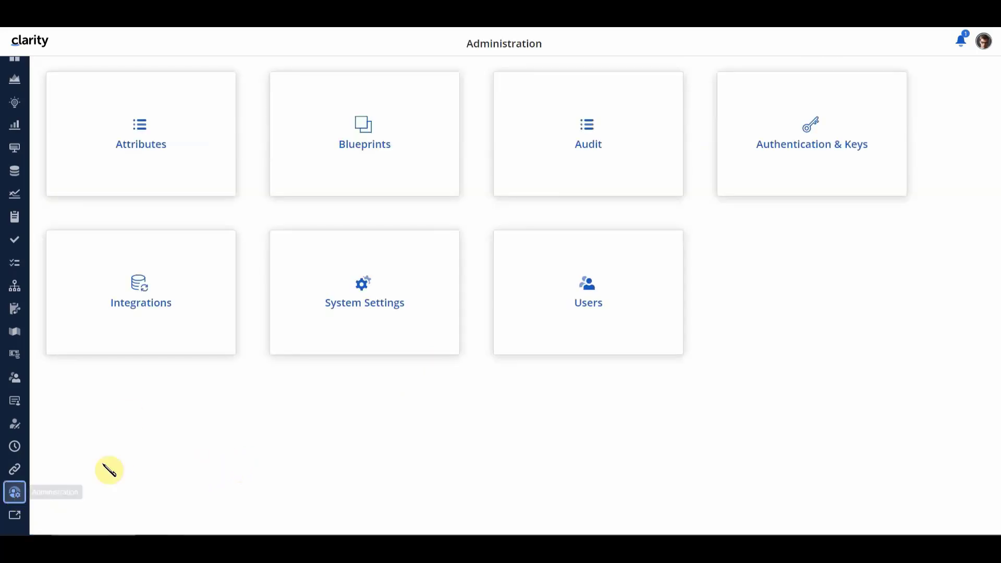
click(617, 121)
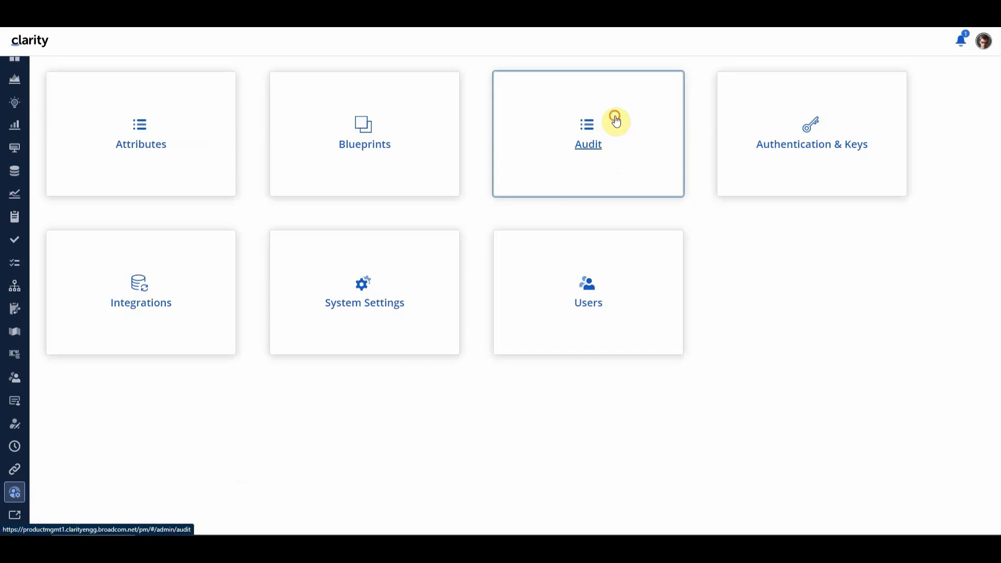